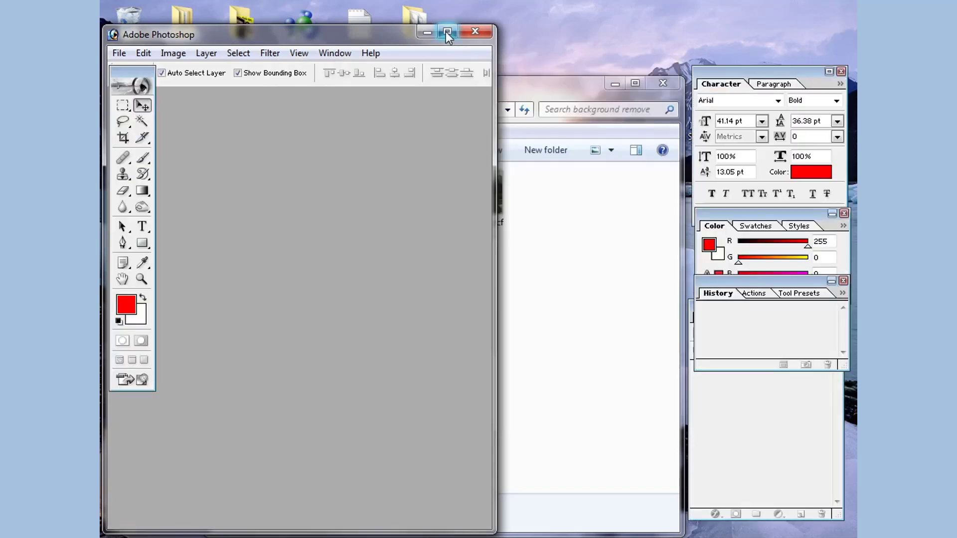
- Open the photo woman-g241cacf79_1920.jpg from the background remove folder in Photoshop and maximize its window
{"action": "left_click", "coordinate": [446, 32]}
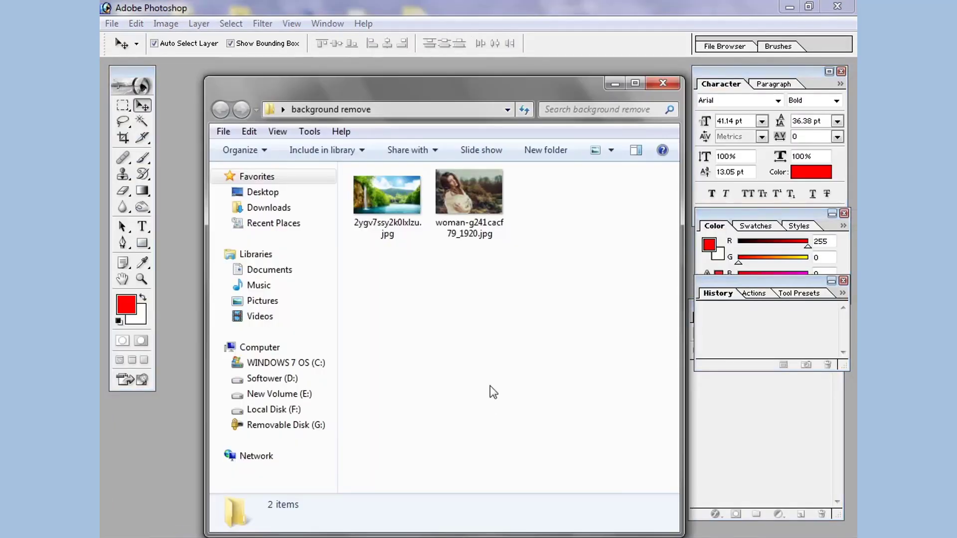
{"action": "left_click_drag", "start_coordinate": [474, 118], "coordinate": [726, 125]}
{"action": "left_click_drag", "start_coordinate": [723, 234], "coordinate": [358, 280]}
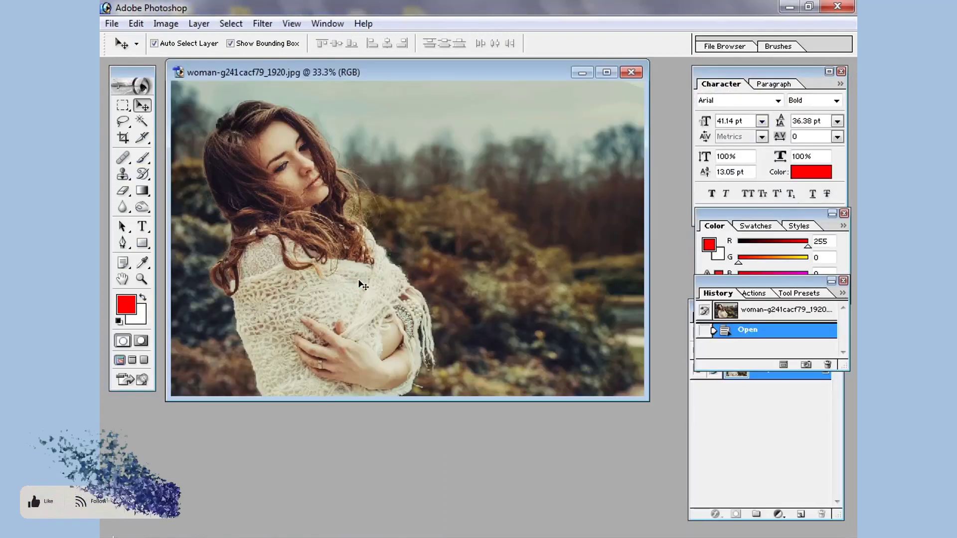
{"action": "left_click", "coordinate": [605, 74]}
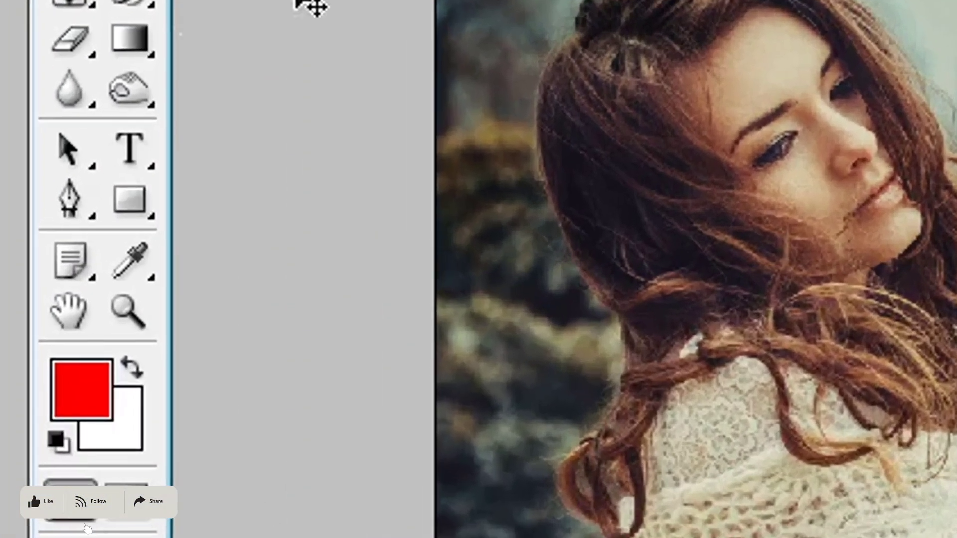
- Select the Pen tool, undo the red trial shape at the shawl's hem, and set the tool to draw paths
{"action": "left_click", "coordinate": [59, 200]}
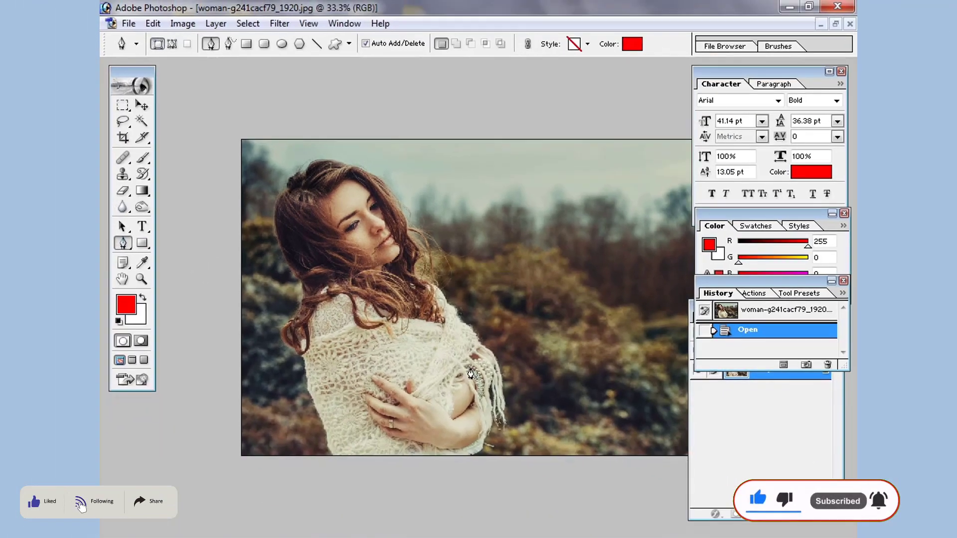
{"action": "key", "text": "Tab"}
{"action": "left_click", "coordinate": [489, 435]}
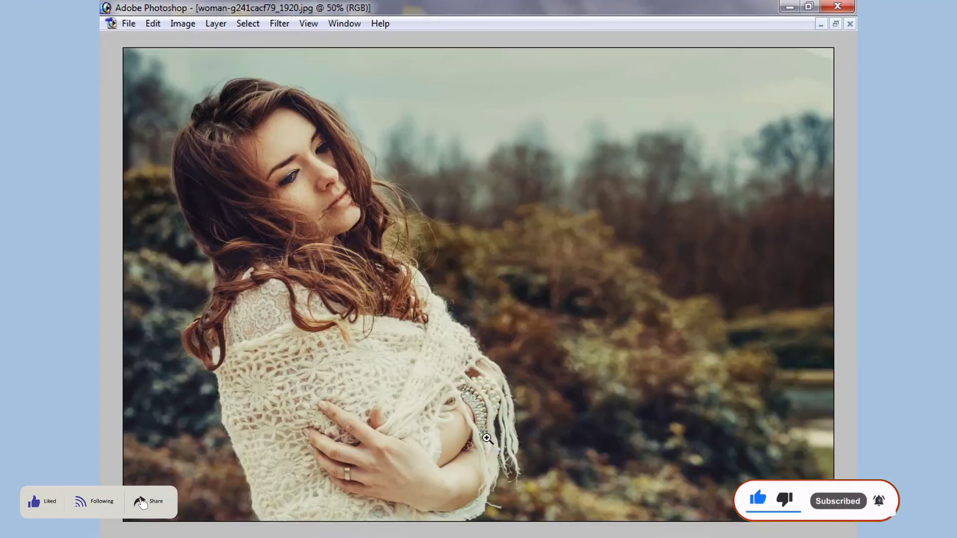
{"action": "left_click", "coordinate": [488, 437]}
{"action": "left_click_drag", "start_coordinate": [483, 413], "coordinate": [505, 334]}
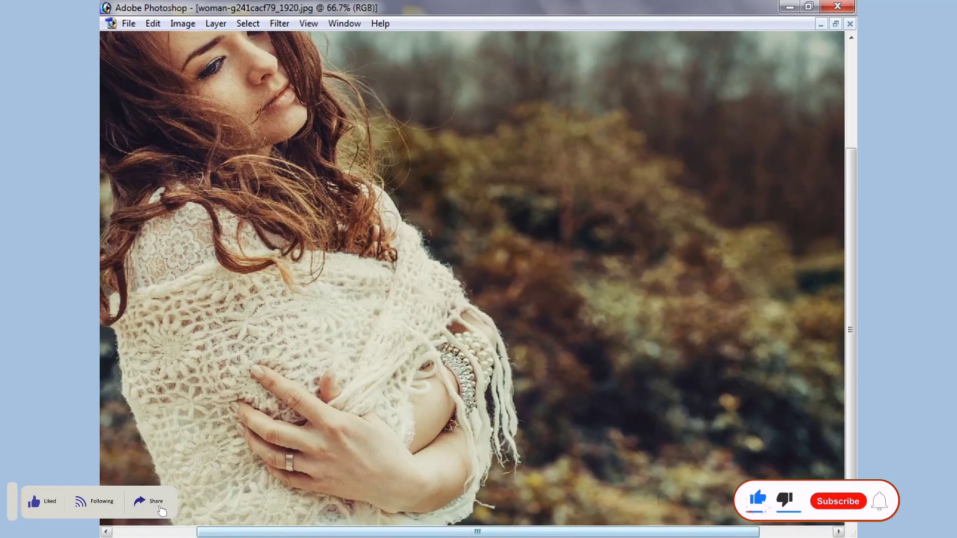
{"action": "left_click", "coordinate": [477, 498]}
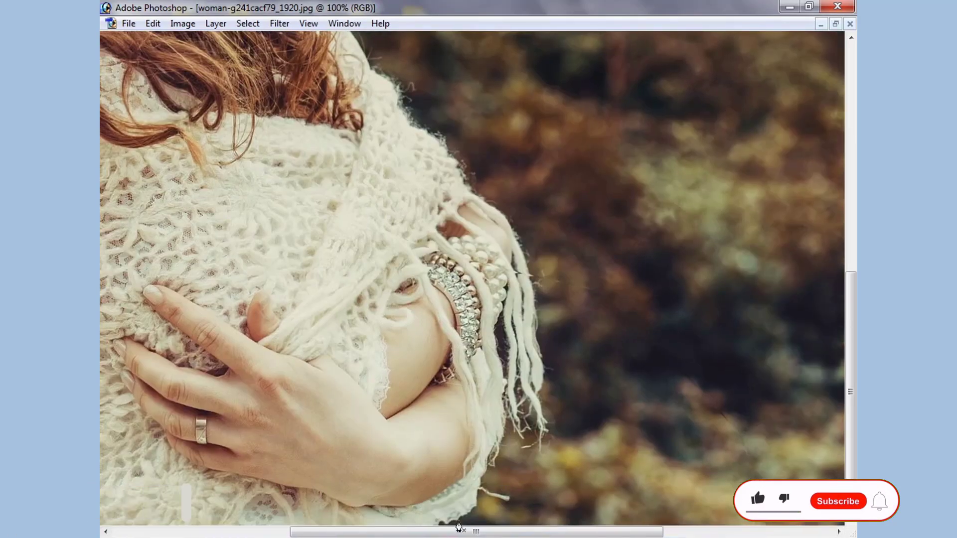
{"action": "left_click", "coordinate": [484, 498]}
{"action": "left_click", "coordinate": [511, 483]}
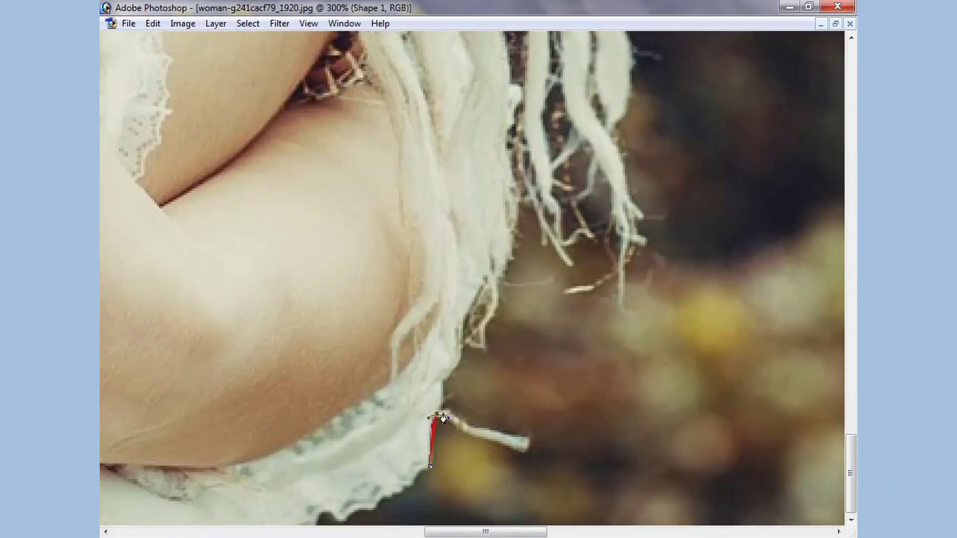
{"action": "key", "text": "ctrl+alt+z"}
{"action": "key", "text": "Tab"}
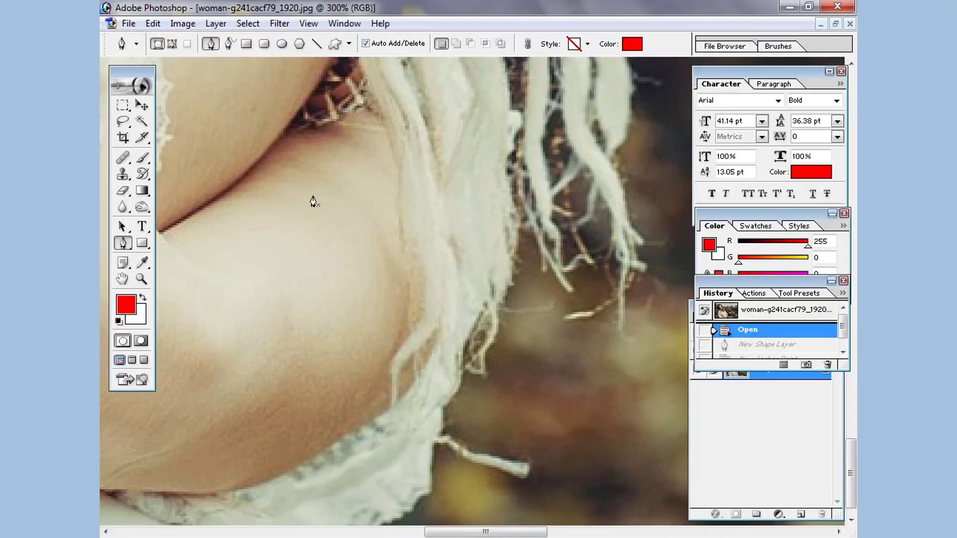
{"action": "key", "text": "Tab"}
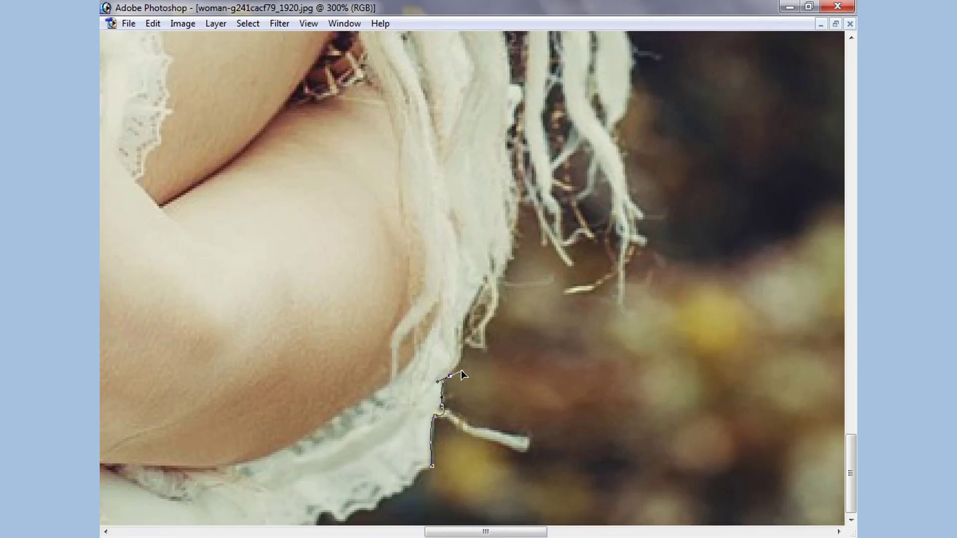
- Trace the path from the shawl's lower hem up its outer edge to the hanging fringe
{"action": "left_click_drag", "start_coordinate": [460, 348], "coordinate": [472, 348]}
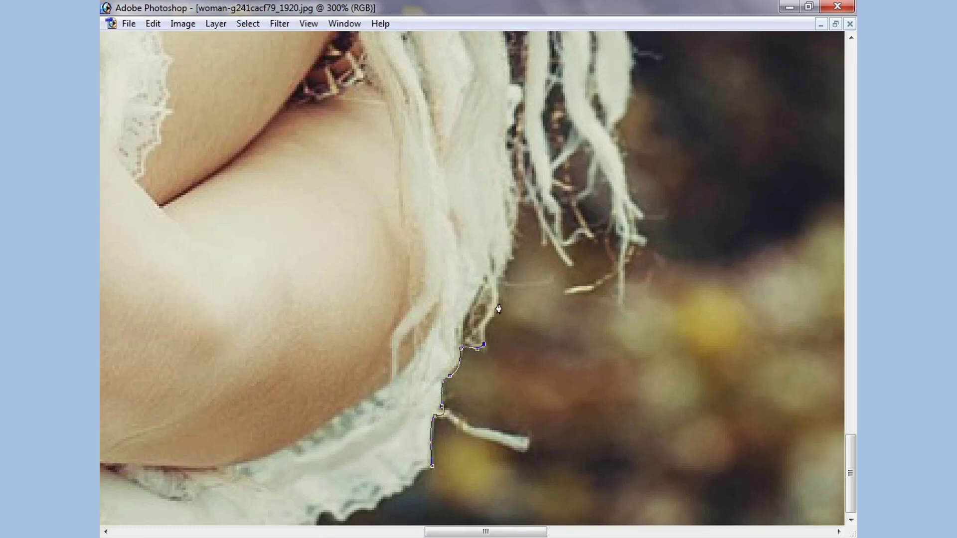
{"action": "left_click_drag", "start_coordinate": [508, 273], "coordinate": [508, 269]}
{"action": "left_click_drag", "start_coordinate": [508, 269], "coordinate": [532, 404]}
{"action": "left_click_drag", "start_coordinate": [545, 333], "coordinate": [538, 309]}
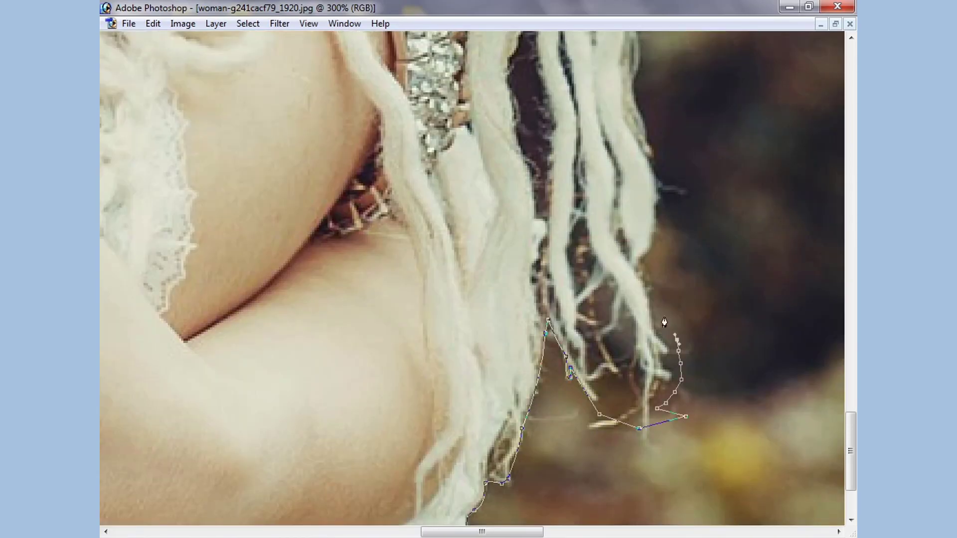
- Continue the path around the loose tips of the fringe and back up to its outermost strand
{"action": "left_click", "coordinate": [685, 195], "text": "alt"}
{"action": "left_click_drag", "start_coordinate": [449, 199], "coordinate": [510, 381]}
{"action": "left_click", "coordinate": [508, 380]}
{"action": "left_click", "coordinate": [508, 380], "text": "alt"}
{"action": "left_click_drag", "start_coordinate": [451, 258], "coordinate": [572, 393]}
{"action": "left_click", "coordinate": [594, 421], "text": "ctrl"}
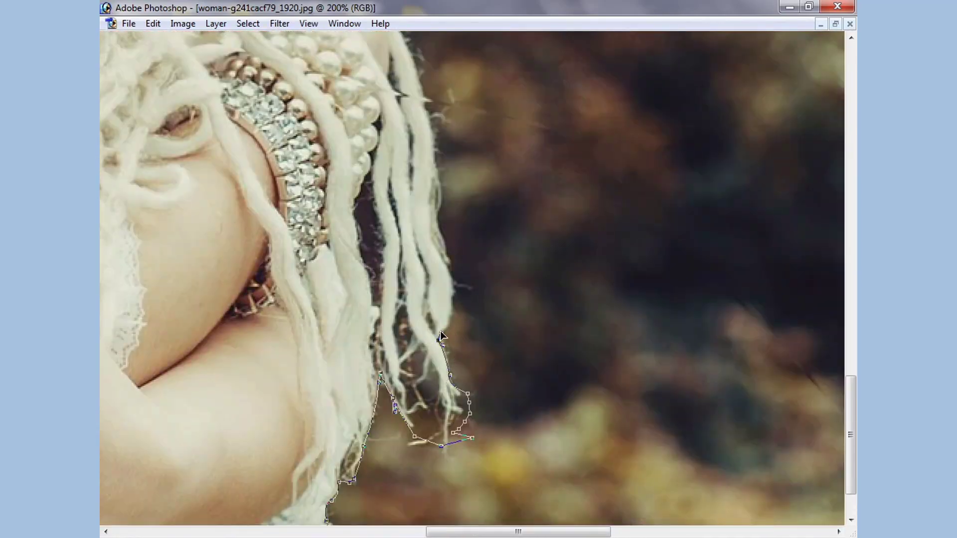
- Trace the outermost fringe strand with curved anchor points up past the pearl bracelet to the upper arm
{"action": "left_click", "coordinate": [451, 322], "text": "ctrl"}
{"action": "left_click_drag", "start_coordinate": [470, 267], "coordinate": [470, 239]}
{"action": "left_click_drag", "start_coordinate": [461, 199], "coordinate": [485, 370]}
{"action": "left_click_drag", "start_coordinate": [475, 290], "coordinate": [483, 263]}
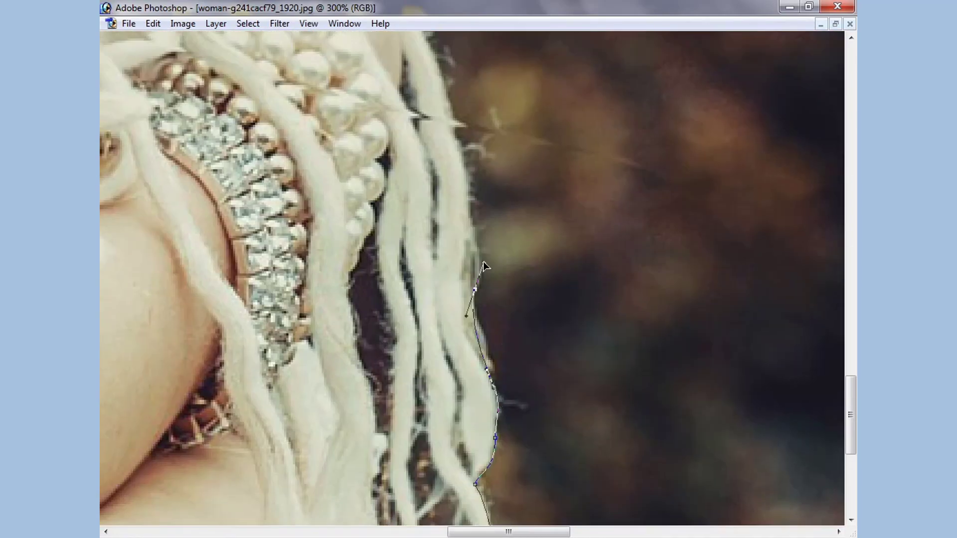
{"action": "left_click_drag", "start_coordinate": [468, 205], "coordinate": [461, 154]}
{"action": "left_click_drag", "start_coordinate": [461, 153], "coordinate": [504, 321]}
{"action": "left_click_drag", "start_coordinate": [491, 272], "coordinate": [478, 229]}
{"action": "left_click_drag", "start_coordinate": [478, 229], "coordinate": [580, 411]}
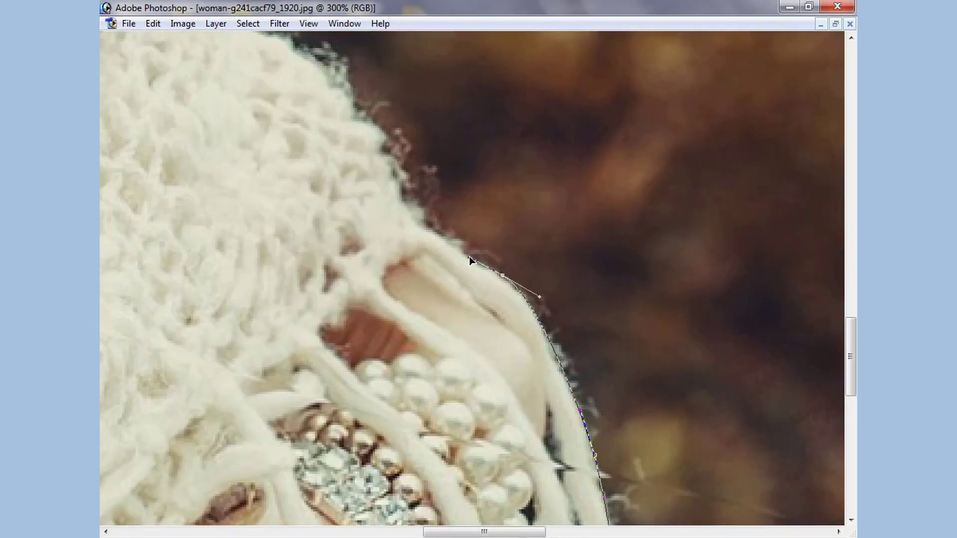
- Continue the path along the shawl's outer edge from the upper arm over the shoulder to the hair
{"action": "left_click_drag", "start_coordinate": [471, 260], "coordinate": [510, 399]}
{"action": "left_click_drag", "start_coordinate": [463, 370], "coordinate": [459, 341]}
{"action": "left_click_drag", "start_coordinate": [429, 280], "coordinate": [432, 271]}
{"action": "left_click_drag", "start_coordinate": [419, 269], "coordinate": [418, 264]}
{"action": "left_click_drag", "start_coordinate": [424, 256], "coordinate": [524, 412]}
{"action": "left_click_drag", "start_coordinate": [501, 407], "coordinate": [493, 392]}
{"action": "left_click_drag", "start_coordinate": [381, 290], "coordinate": [368, 271]}
{"action": "left_click_drag", "start_coordinate": [358, 236], "coordinate": [522, 484]}
{"action": "left_click_drag", "start_coordinate": [399, 293], "coordinate": [376, 263]}
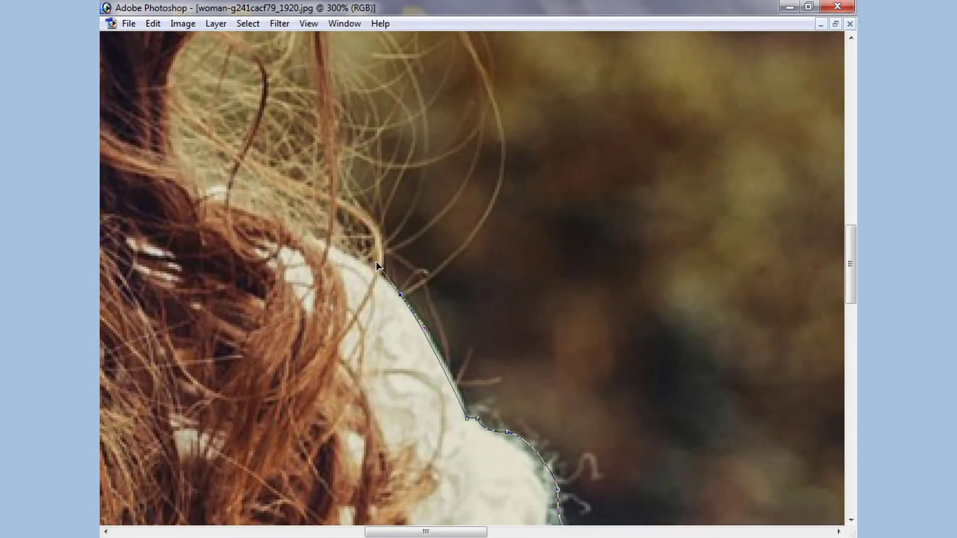
- Trace a loose outline around the flyaway hair beside the face, from the shoulder up to the forehead
{"action": "left_click", "coordinate": [384, 277]}
{"action": "key", "text": "ctrl+minus"}
{"action": "left_click_drag", "start_coordinate": [374, 53], "coordinate": [432, 174]}
{"action": "left_click_drag", "start_coordinate": [512, 209], "coordinate": [462, 137]}
{"action": "left_click_drag", "start_coordinate": [364, 60], "coordinate": [483, 296]}
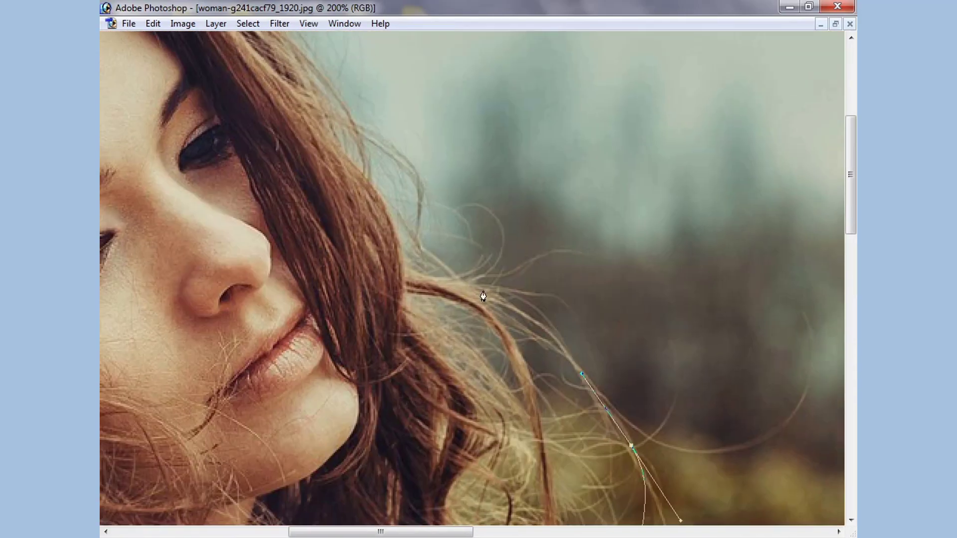
{"action": "left_click_drag", "start_coordinate": [432, 164], "coordinate": [459, 300]}
{"action": "left_click_drag", "start_coordinate": [457, 337], "coordinate": [444, 283]}
{"action": "left_click_drag", "start_coordinate": [423, 258], "coordinate": [379, 239]}
{"action": "left_click_drag", "start_coordinate": [381, 199], "coordinate": [473, 349]}
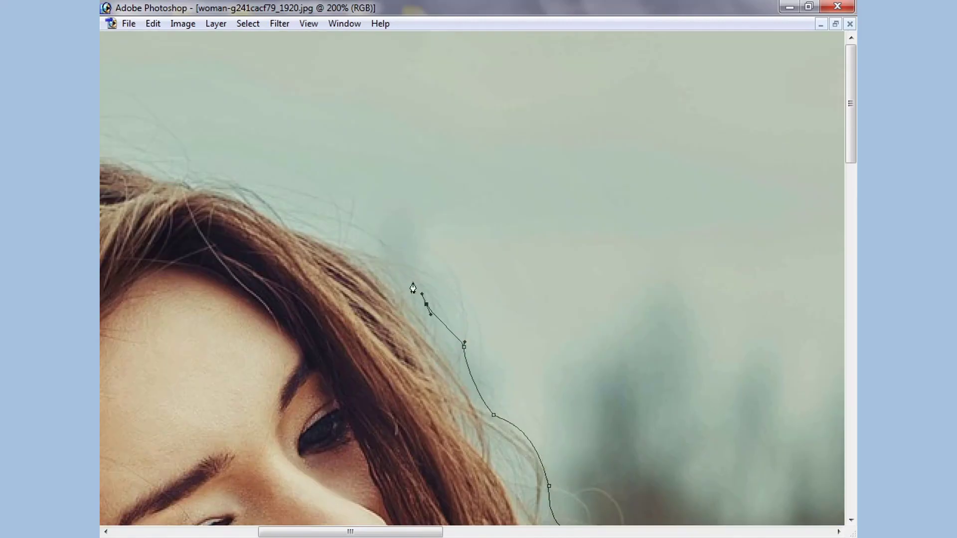
- Carry the path over the crown and down the back of the head, keeping slightly outside the hair
{"action": "left_click_drag", "start_coordinate": [294, 187], "coordinate": [276, 178]}
{"action": "left_click_drag", "start_coordinate": [187, 158], "coordinate": [756, 158]}
{"action": "left_click", "coordinate": [674, 117]}
{"action": "left_click", "coordinate": [348, 256]}
{"action": "left_click", "coordinate": [274, 425]}
{"action": "left_click_drag", "start_coordinate": [277, 451], "coordinate": [277, 129]}
{"action": "left_click_drag", "start_coordinate": [316, 434], "coordinate": [208, 141]}
{"action": "left_click_drag", "start_coordinate": [306, 273], "coordinate": [314, 282]}
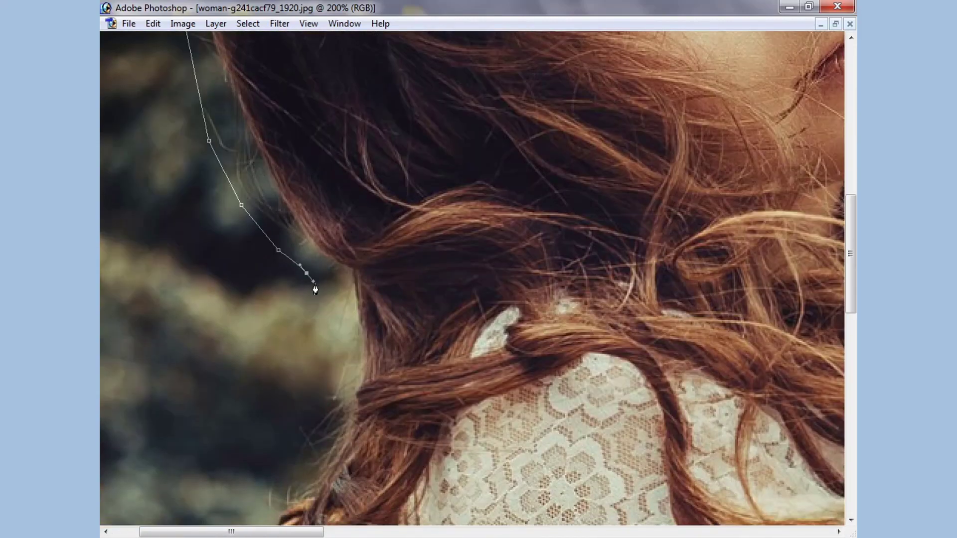
- Trace the path around the nape and down the outside of the hair falling behind the shoulder
{"action": "left_click_drag", "start_coordinate": [336, 322], "coordinate": [335, 334]}
{"action": "left_click_drag", "start_coordinate": [378, 383], "coordinate": [411, 133]}
{"action": "left_click", "coordinate": [360, 128]}
{"action": "left_click", "coordinate": [336, 169]}
{"action": "left_click_drag", "start_coordinate": [307, 218], "coordinate": [304, 222]}
{"action": "left_click_drag", "start_coordinate": [280, 270], "coordinate": [280, 275]}
- Trace around the curled hair ends behind the shoulder to where they meet the back of the shawl
{"action": "left_click_drag", "start_coordinate": [340, 461], "coordinate": [219, 286]}
{"action": "left_click", "coordinate": [201, 288]}
{"action": "left_click", "coordinate": [211, 286]}
{"action": "left_click", "coordinate": [219, 291]}
{"action": "left_click", "coordinate": [234, 295]}
{"action": "left_click_drag", "start_coordinate": [244, 297], "coordinate": [284, 325]}
{"action": "left_click_drag", "start_coordinate": [298, 374], "coordinate": [386, 234]}
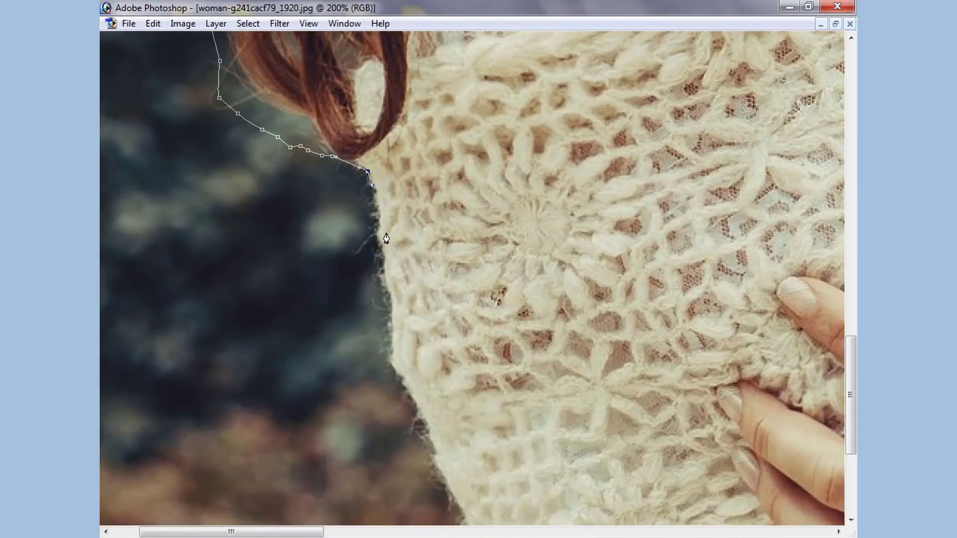
- Continue the path down the back edge of the shawl toward the bottom of the photo
{"action": "left_click_drag", "start_coordinate": [392, 295], "coordinate": [392, 311]}
{"action": "left_click_drag", "start_coordinate": [394, 361], "coordinate": [355, 262]}
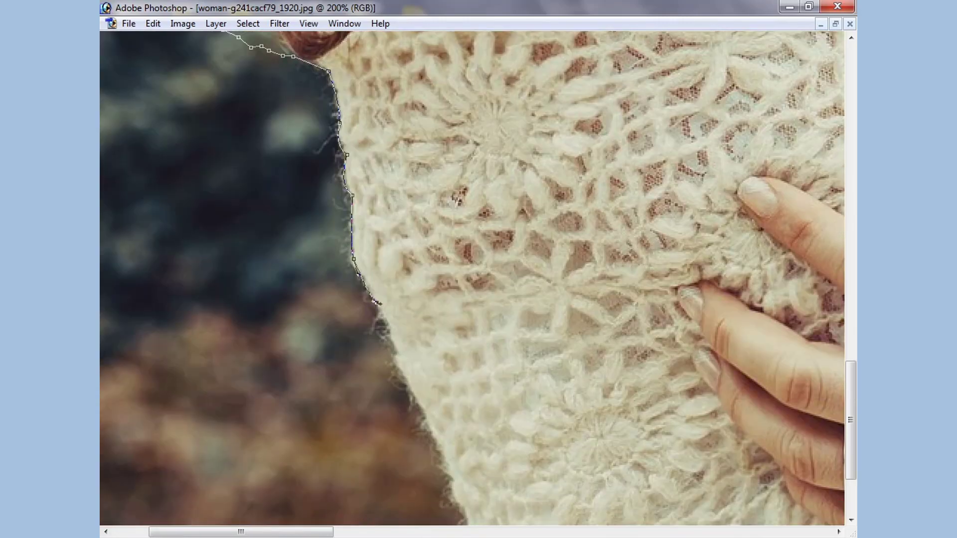
{"action": "left_click_drag", "start_coordinate": [380, 304], "coordinate": [388, 324]}
{"action": "left_click_drag", "start_coordinate": [413, 397], "coordinate": [377, 274]}
{"action": "left_click_drag", "start_coordinate": [377, 264], "coordinate": [394, 305]}
{"action": "left_click_drag", "start_coordinate": [414, 346], "coordinate": [343, 337]}
{"action": "left_click", "coordinate": [364, 416]}
{"action": "left_click_drag", "start_coordinate": [378, 479], "coordinate": [309, 479]}
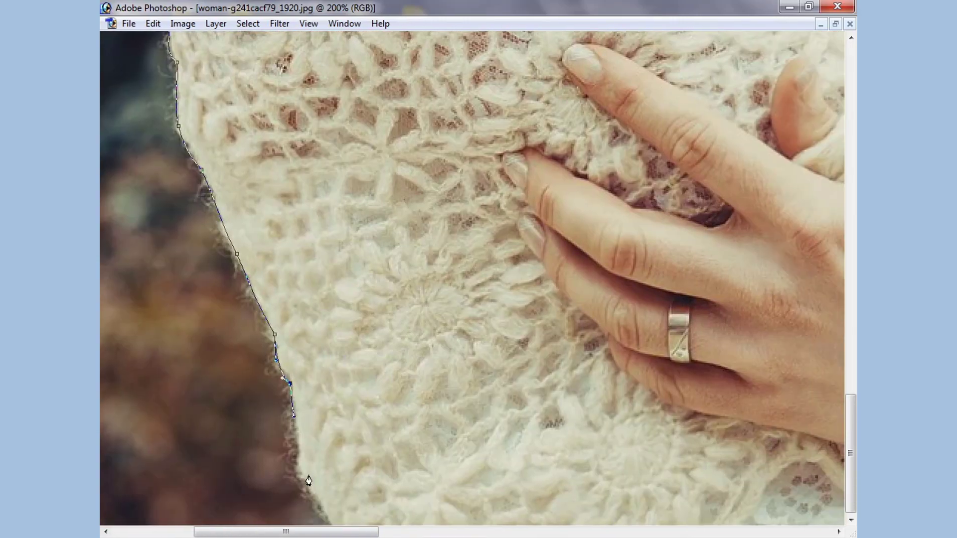
- Extend the path to the photo's bottom edge and run it beneath the shawl toward the starting point
{"action": "key", "text": "f"}
{"action": "left_click_drag", "start_coordinate": [349, 516], "coordinate": [260, 517]}
{"action": "left_click", "coordinate": [269, 423], "text": "alt"}
{"action": "left_click", "coordinate": [404, 466], "text": "alt"}
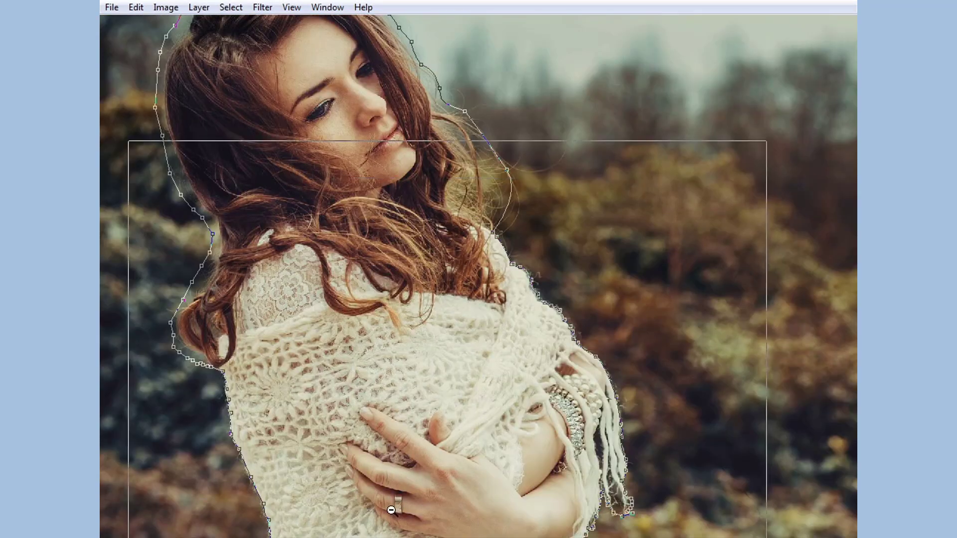
{"action": "left_click", "coordinate": [391, 509], "text": "alt"}
{"action": "left_click", "coordinate": [391, 510], "text": "alt"}
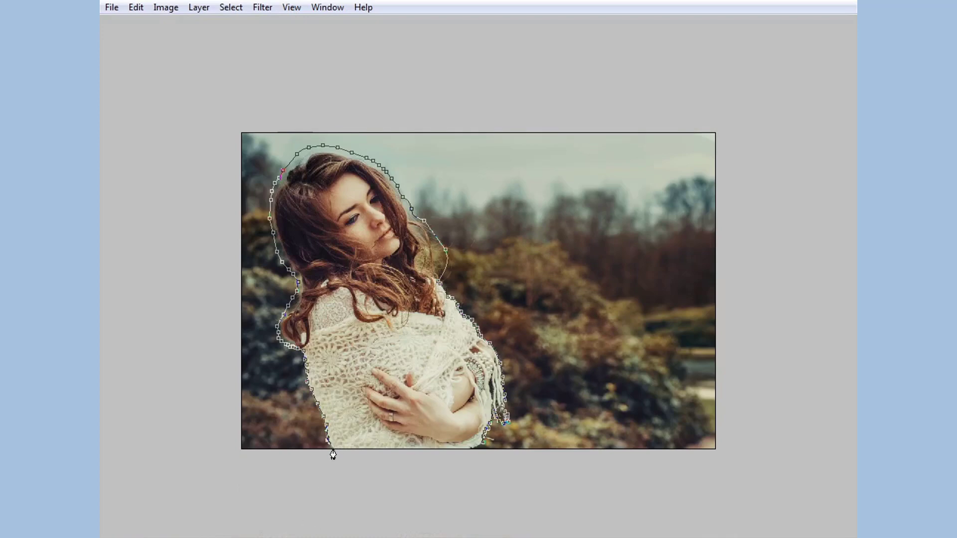
{"action": "left_click", "coordinate": [478, 450]}
{"action": "left_click", "coordinate": [480, 452]}
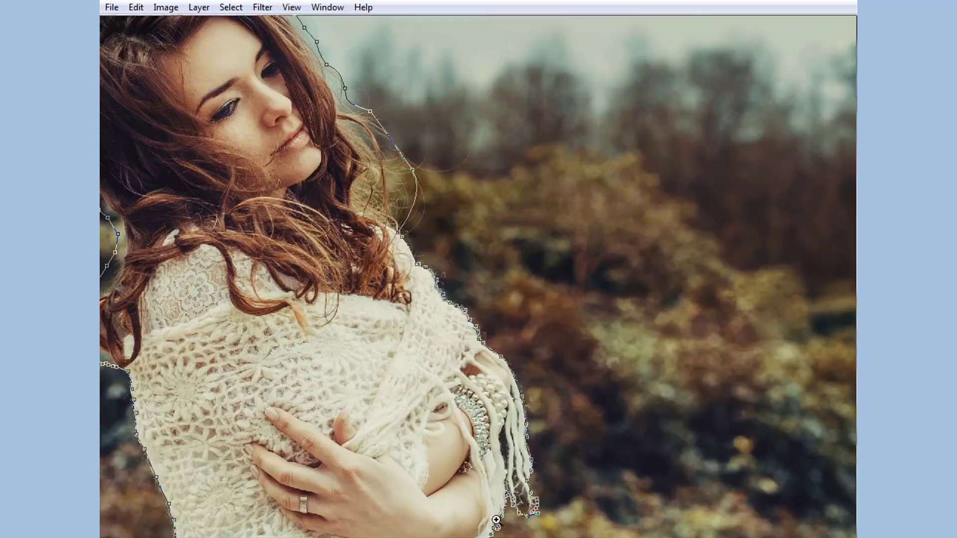
- Close the path at its starting point on the shawl's hem and deselect its anchor points
{"action": "left_click", "coordinate": [496, 517]}
{"action": "left_click_drag", "start_coordinate": [448, 471], "coordinate": [416, 457]}
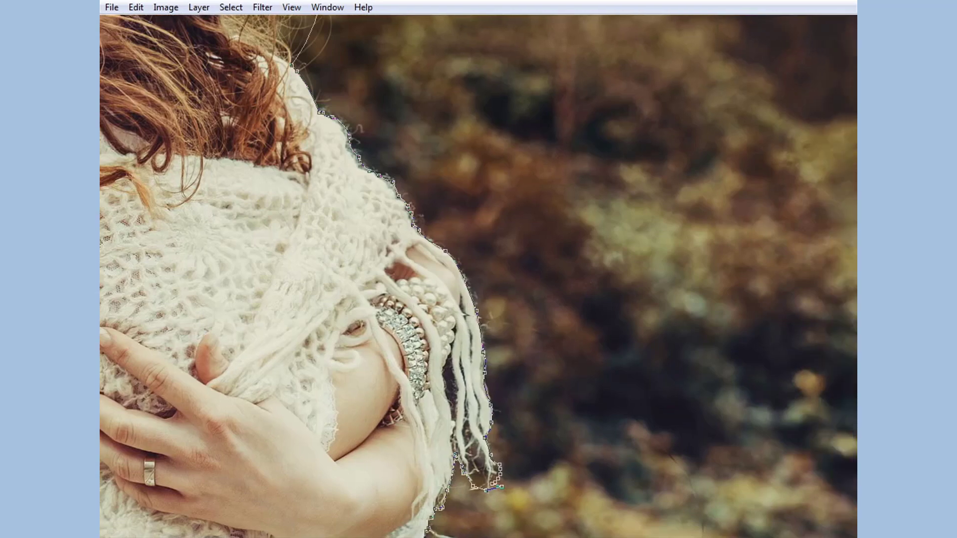
{"action": "key", "text": "ctrl+0"}
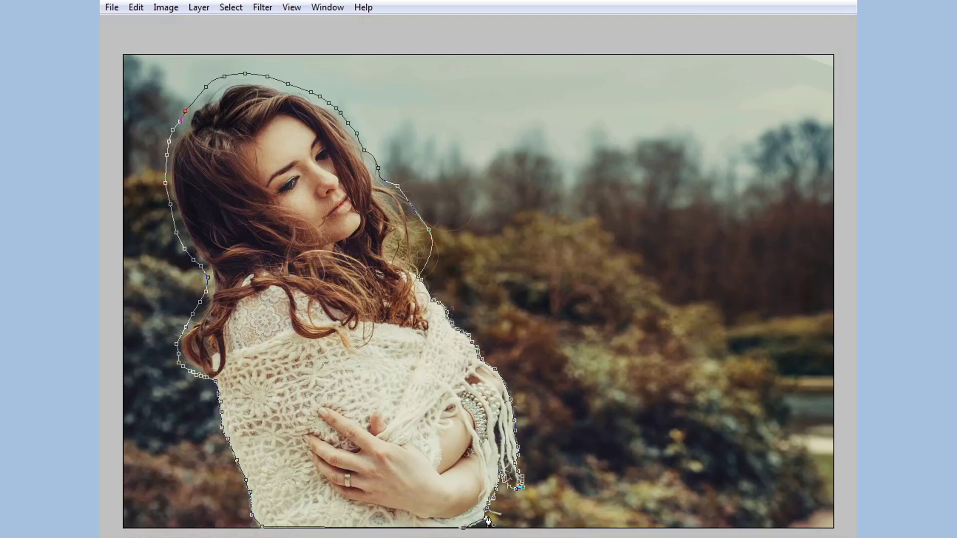
{"action": "left_click", "coordinate": [526, 516], "text": "ctrl"}
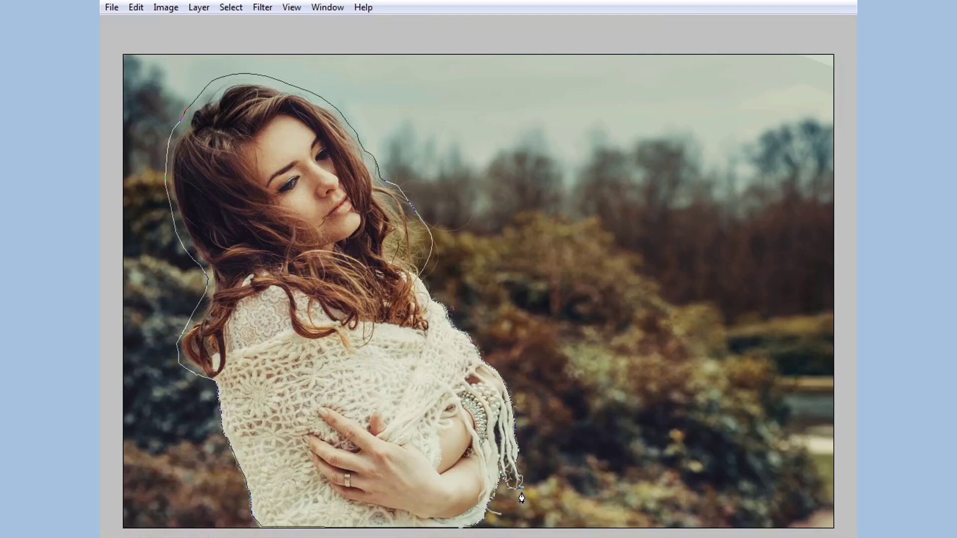
- Restore the maximized document window, convert the closed path to a selection, and invert it to select the background
{"action": "key", "text": "f"}
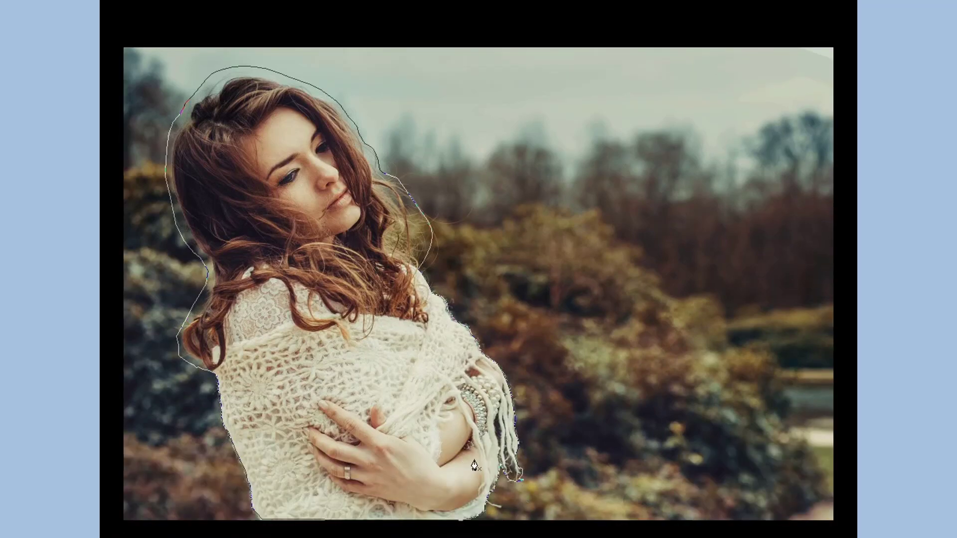
{"action": "left_click", "coordinate": [468, 464], "text": "alt"}
{"action": "key", "text": "f"}
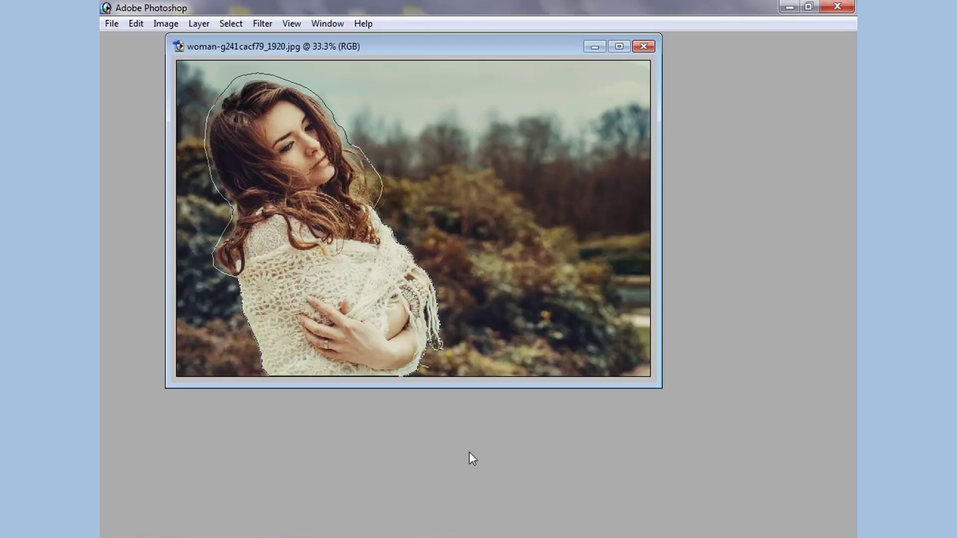
{"action": "left_click", "coordinate": [618, 47]}
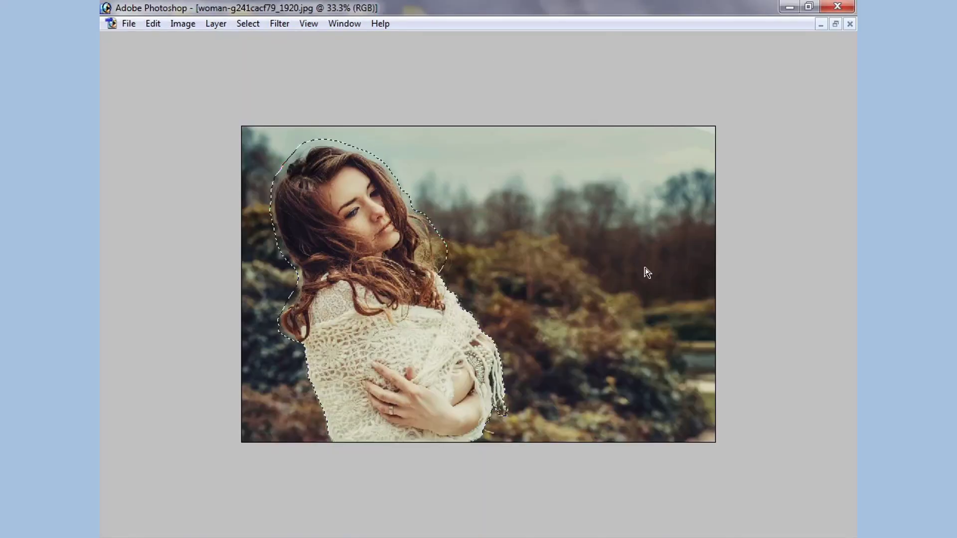
{"action": "key", "text": "ctrl+shift+i"}
- Convert the locked Background into an editable layer named Layer 0
{"action": "key", "text": "Tab"}
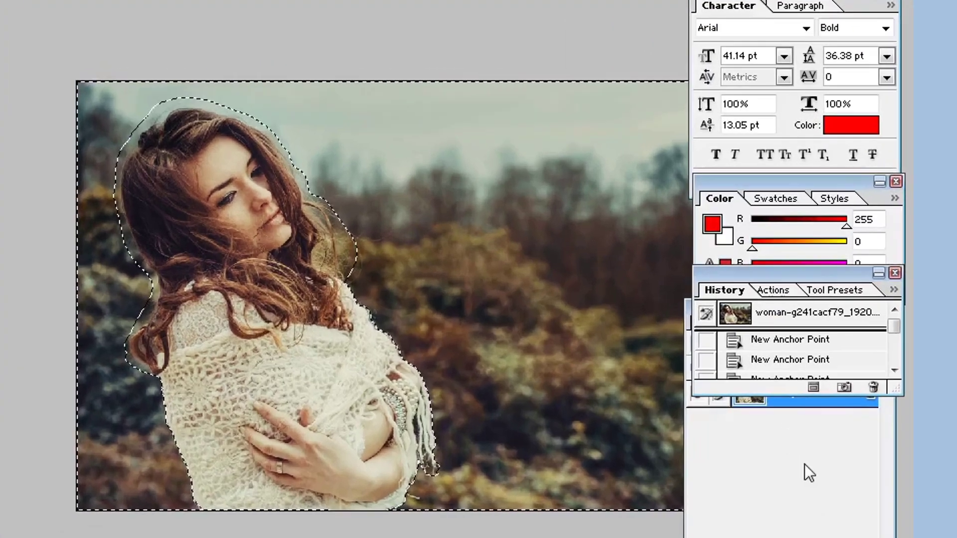
{"action": "left_click", "coordinate": [804, 465]}
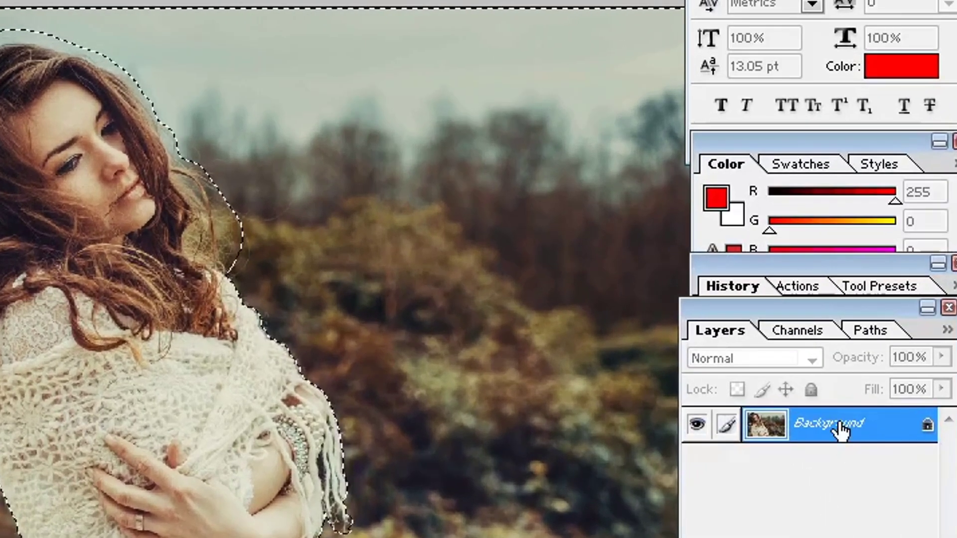
{"action": "double_click", "coordinate": [804, 396]}
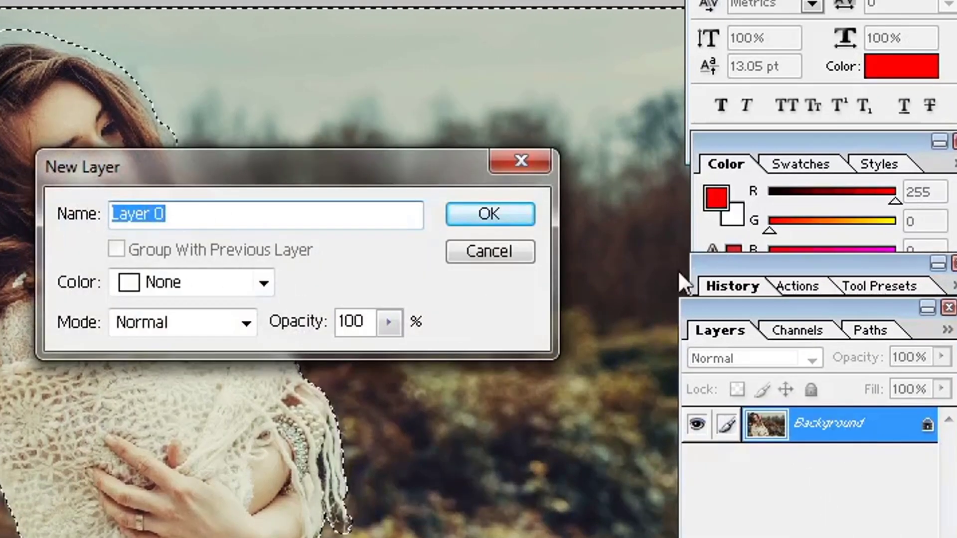
{"action": "left_click", "coordinate": [492, 215]}
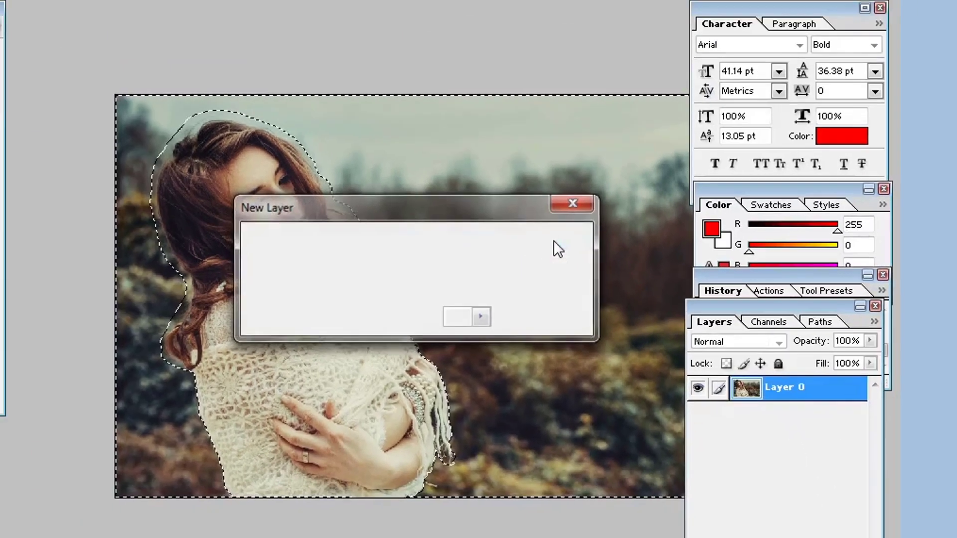
- Delete the selected background around the woman and clear the selection
{"action": "key", "text": "Tab"}
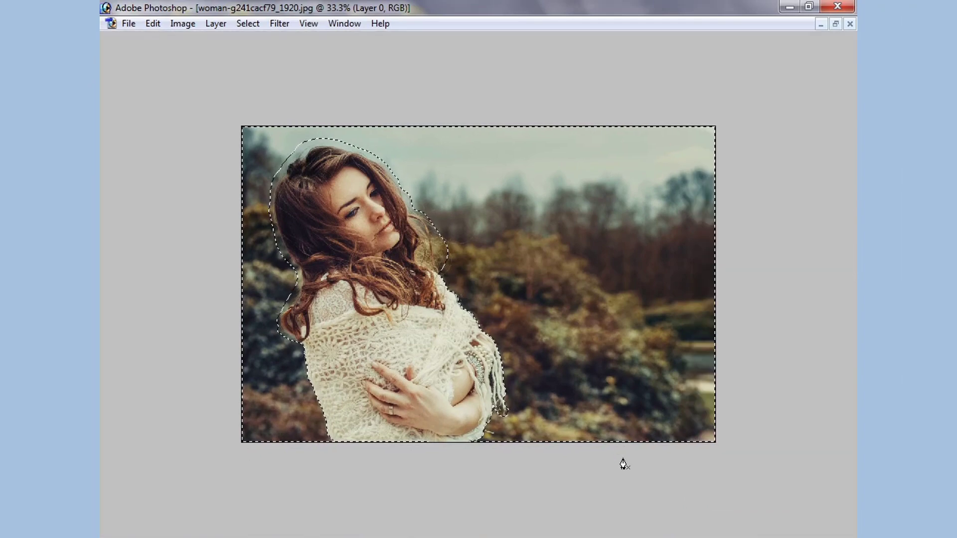
{"action": "key", "text": "Delete"}
{"action": "key", "text": "ctrl+d"}
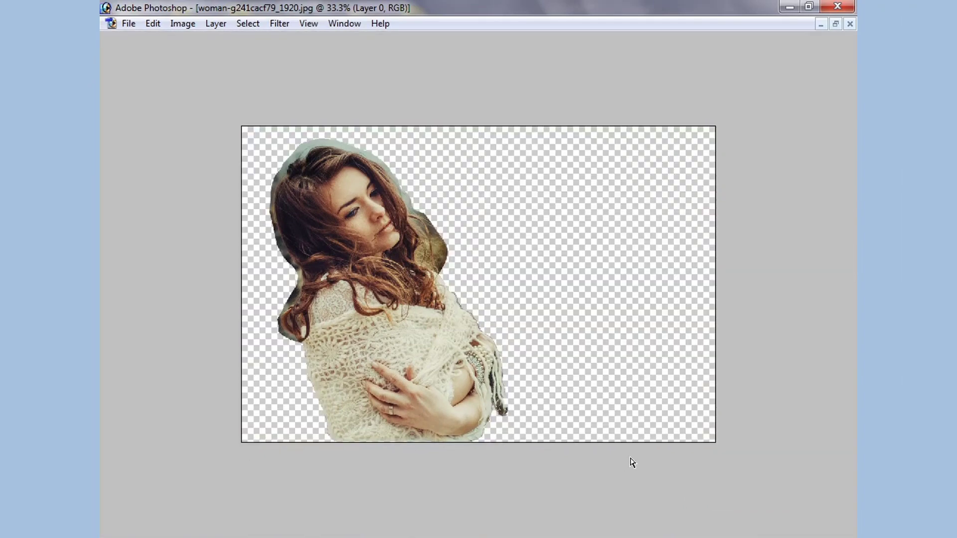
{"action": "key", "text": "Tab"}
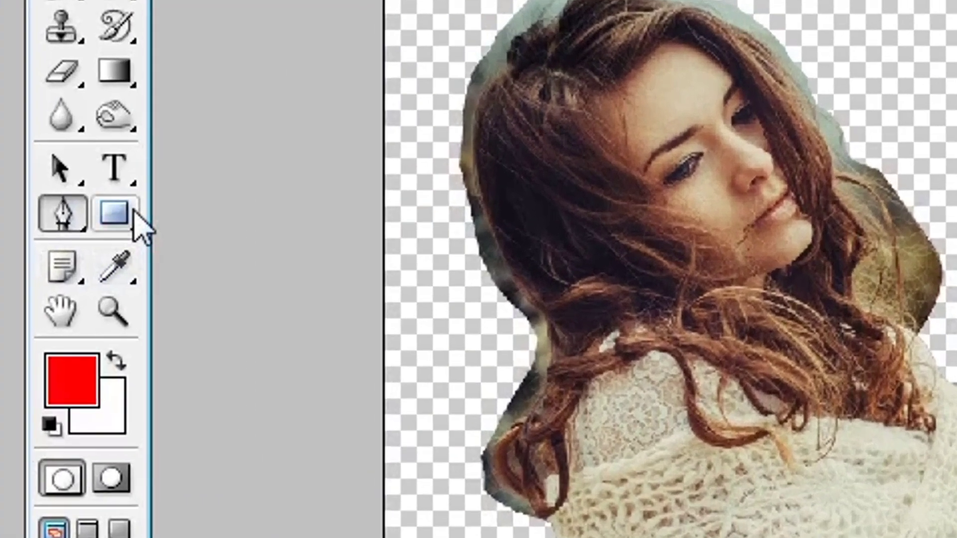
- Draw a rectangle as a shape layer extending past the whole canvas and colour it black
{"action": "left_click", "coordinate": [142, 243]}
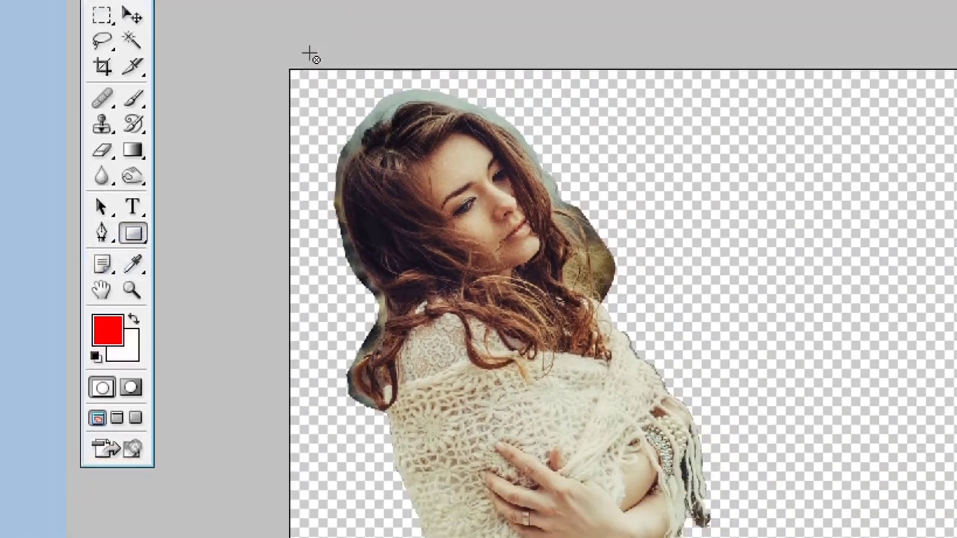
{"action": "key", "text": "Tab"}
{"action": "left_click_drag", "start_coordinate": [219, 115], "coordinate": [748, 472]}
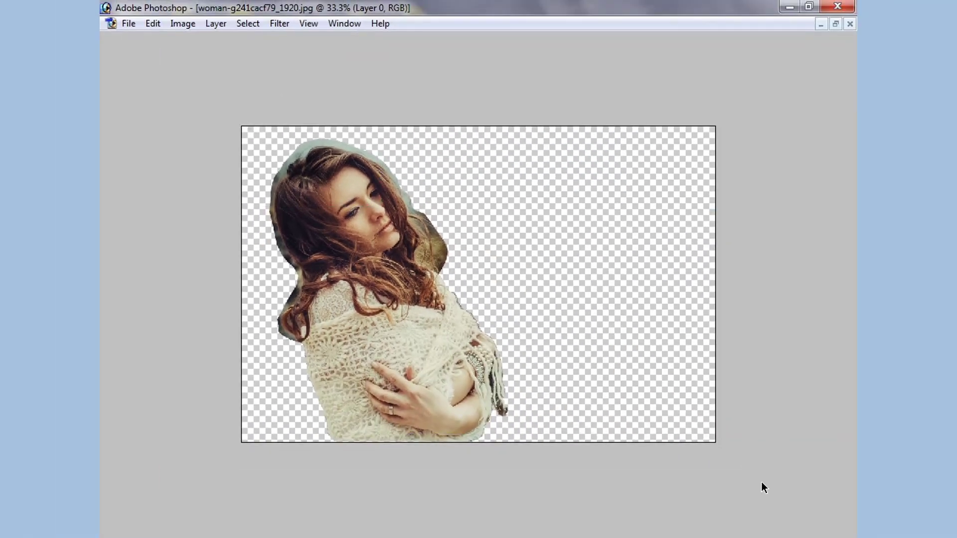
{"action": "key", "text": "Tab"}
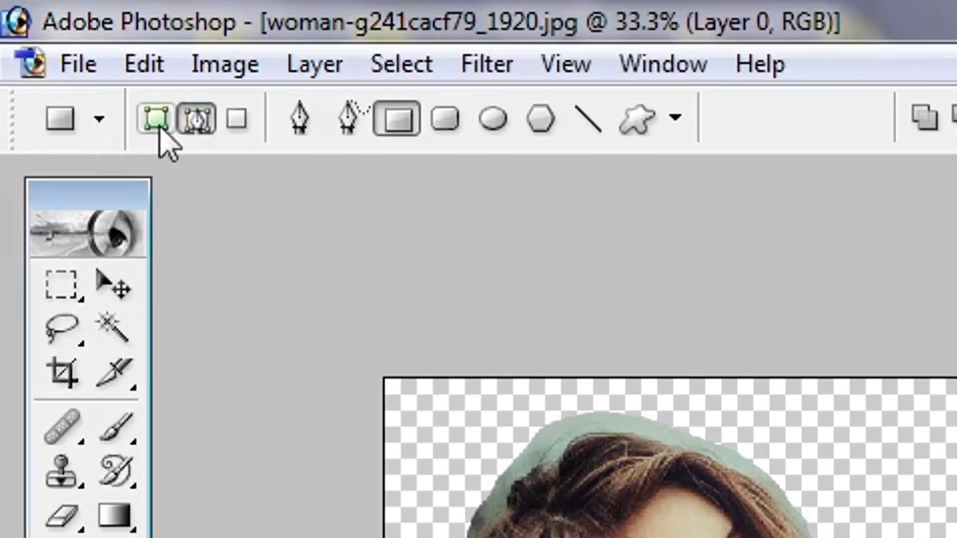
{"action": "left_click", "coordinate": [158, 129]}
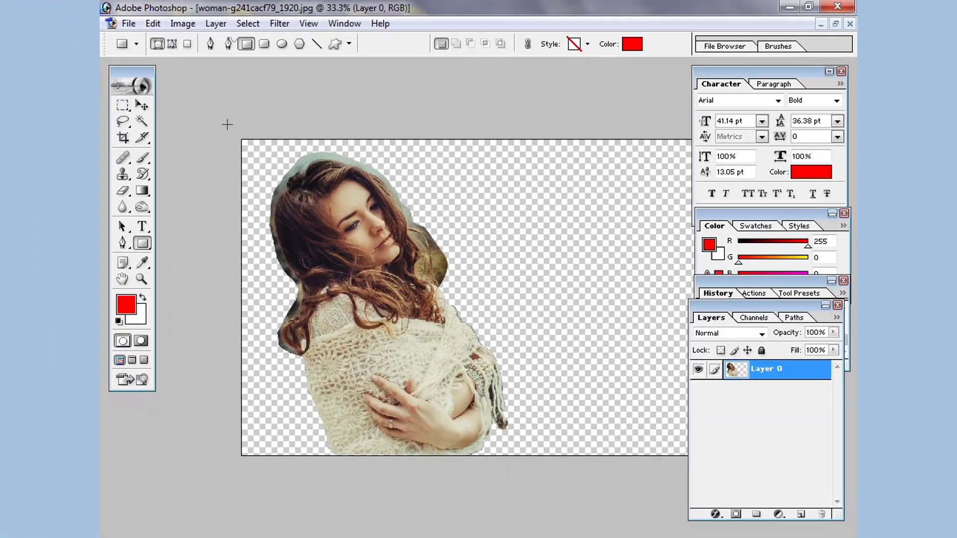
{"action": "left_click_drag", "start_coordinate": [228, 125], "coordinate": [801, 489]}
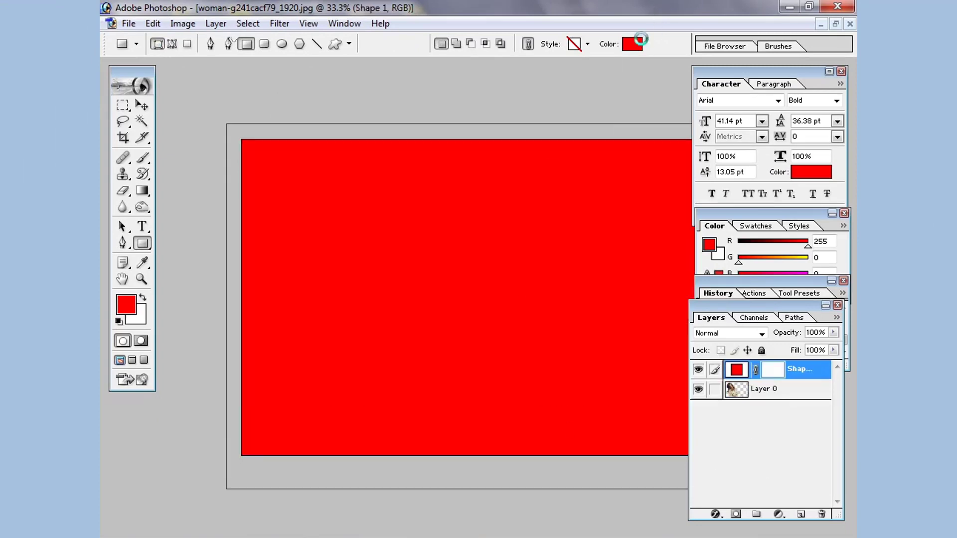
{"action": "left_click", "coordinate": [459, 384]}
{"action": "left_click", "coordinate": [661, 224]}
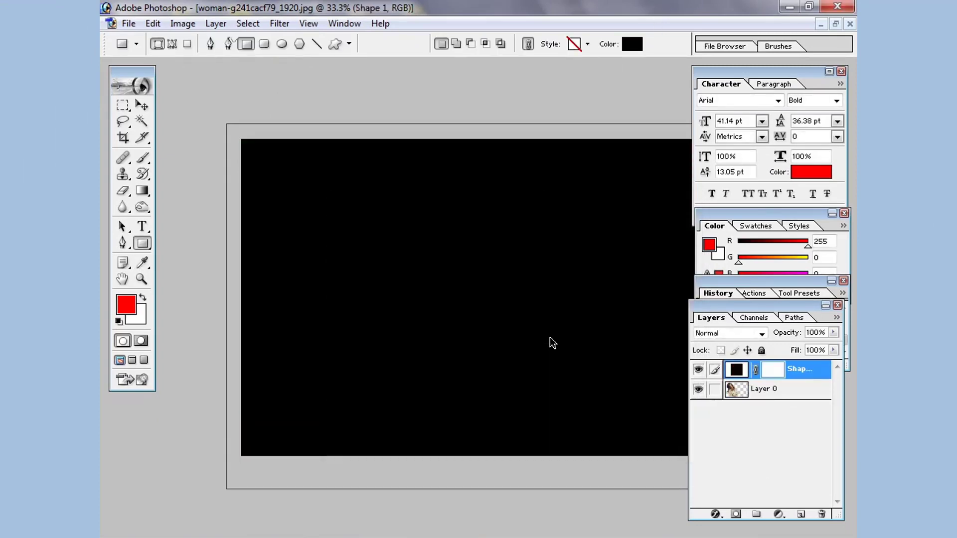
- Move the black shape layer beneath Layer 0 so it sits behind the woman
{"action": "key", "text": "ctrl+bracketleft"}
{"action": "key", "text": "Tab"}
{"action": "key", "text": "Tab"}
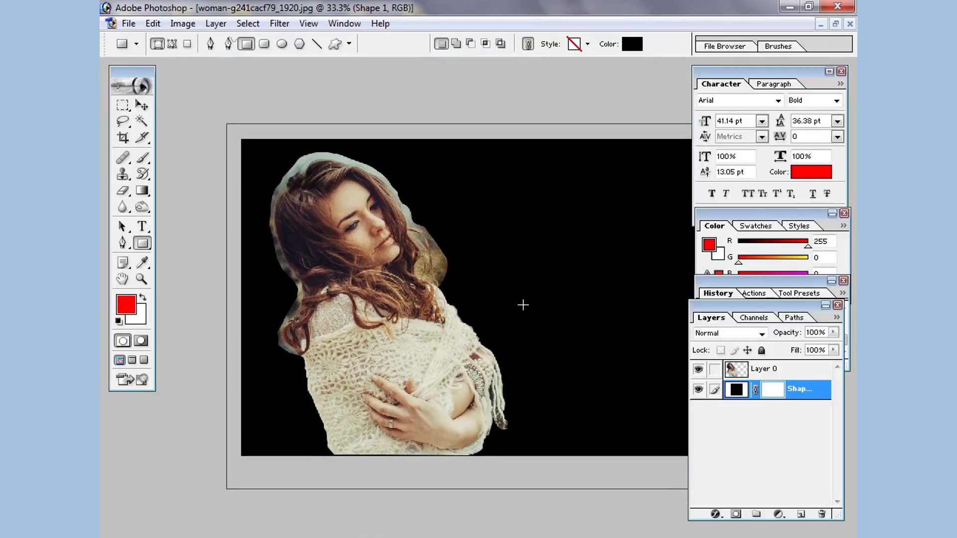
- Change the backdrop shape's fill colour to bright green
{"action": "left_click", "coordinate": [625, 44]}
{"action": "left_click_drag", "start_coordinate": [529, 263], "coordinate": [527, 246]}
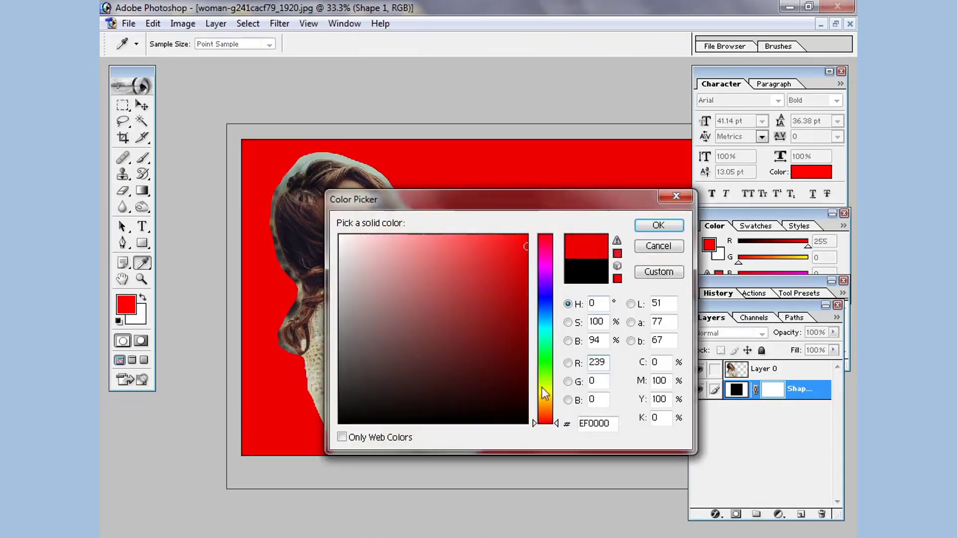
{"action": "left_click_drag", "start_coordinate": [543, 392], "coordinate": [544, 348]}
{"action": "left_click", "coordinate": [666, 227]}
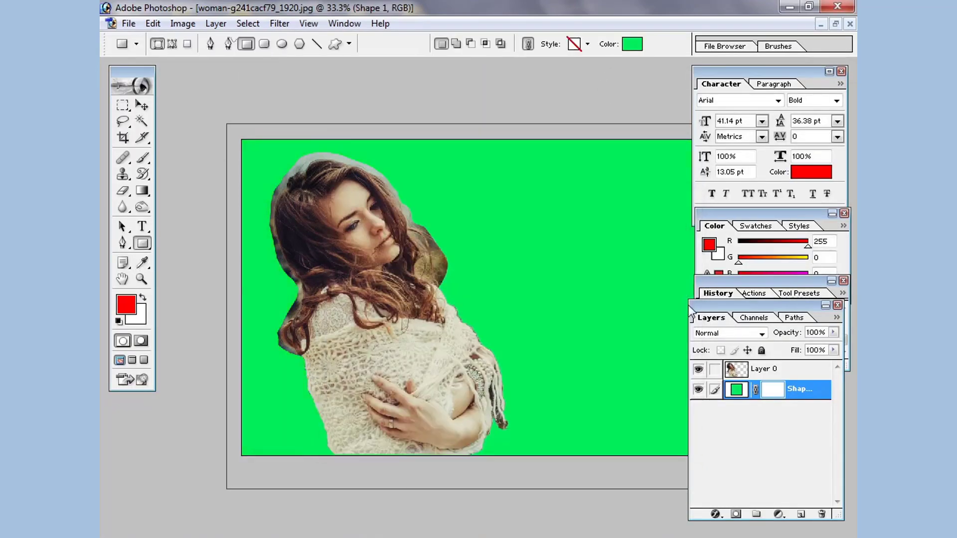
- On Layer 0, use the Magic Eraser to fade the outer rim of background beside the curls below her face
{"action": "key", "text": "ctrl+plus"}
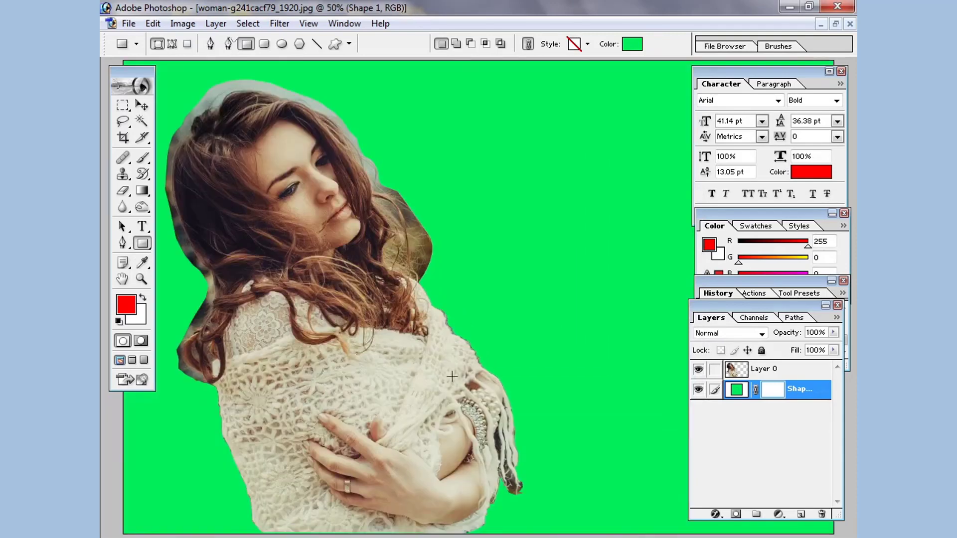
{"action": "left_click", "coordinate": [766, 371]}
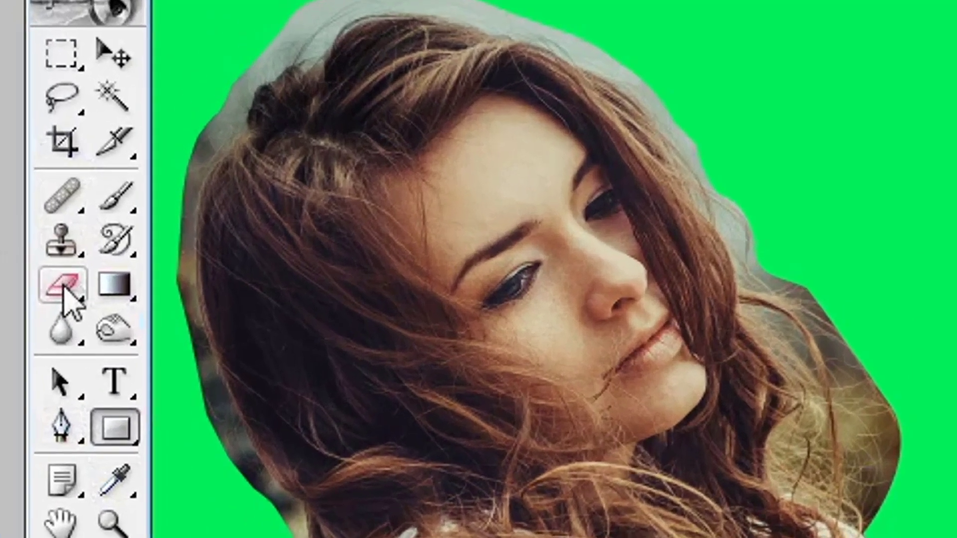
{"action": "left_click", "coordinate": [125, 195]}
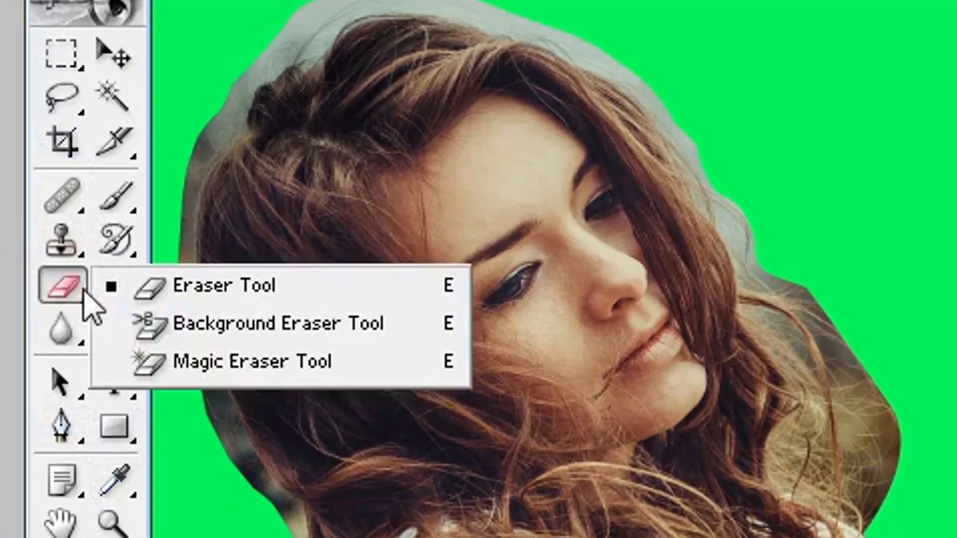
{"action": "left_click", "coordinate": [297, 366]}
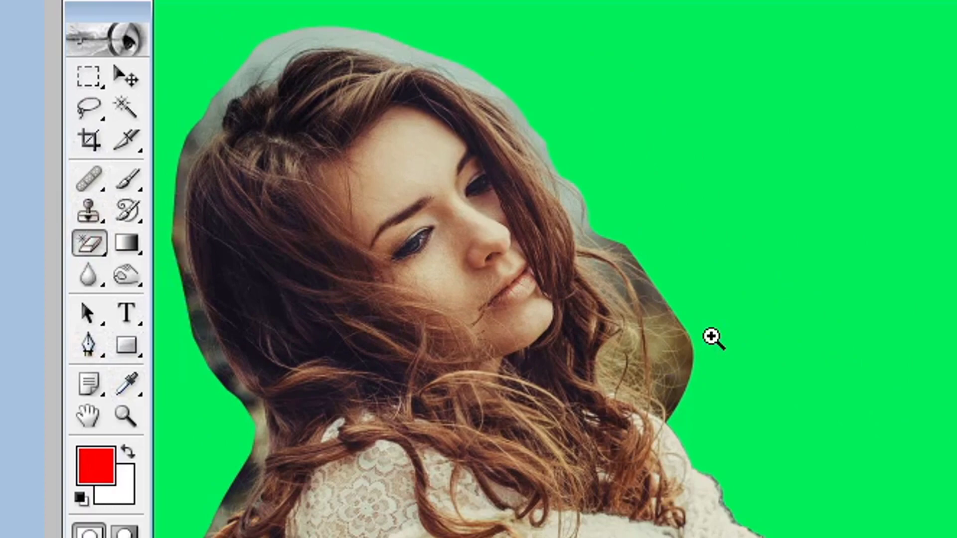
{"action": "left_click", "coordinate": [711, 336], "text": "ctrl"}
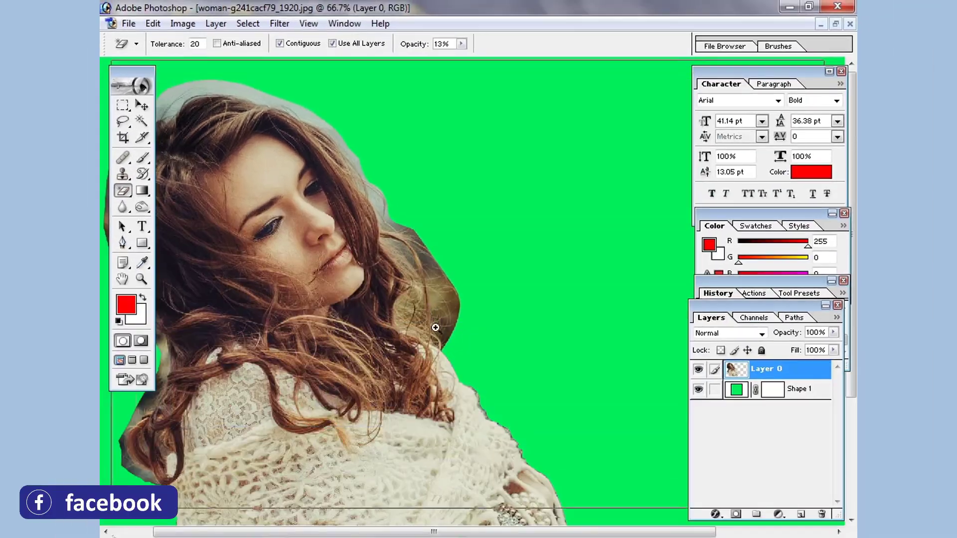
{"action": "left_click", "coordinate": [436, 329], "text": "ctrl"}
{"action": "left_click", "coordinate": [472, 340], "text": "ctrl"}
{"action": "left_click_drag", "start_coordinate": [497, 446], "coordinate": [421, 278]}
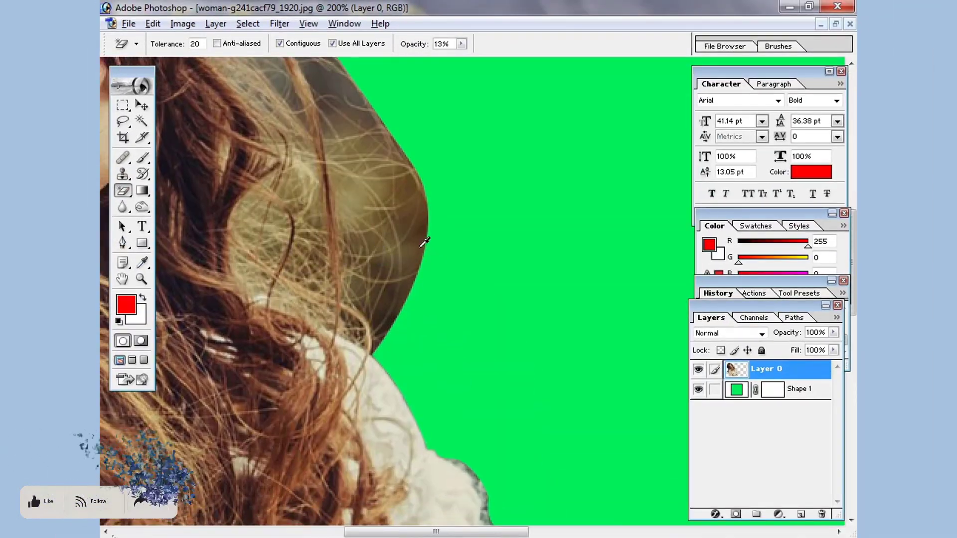
{"action": "left_click", "coordinate": [414, 252], "text": "alt"}
{"action": "left_click", "coordinate": [414, 252], "text": "alt"}
{"action": "left_click", "coordinate": [463, 327]}
{"action": "left_click", "coordinate": [474, 295], "text": "ctrl"}
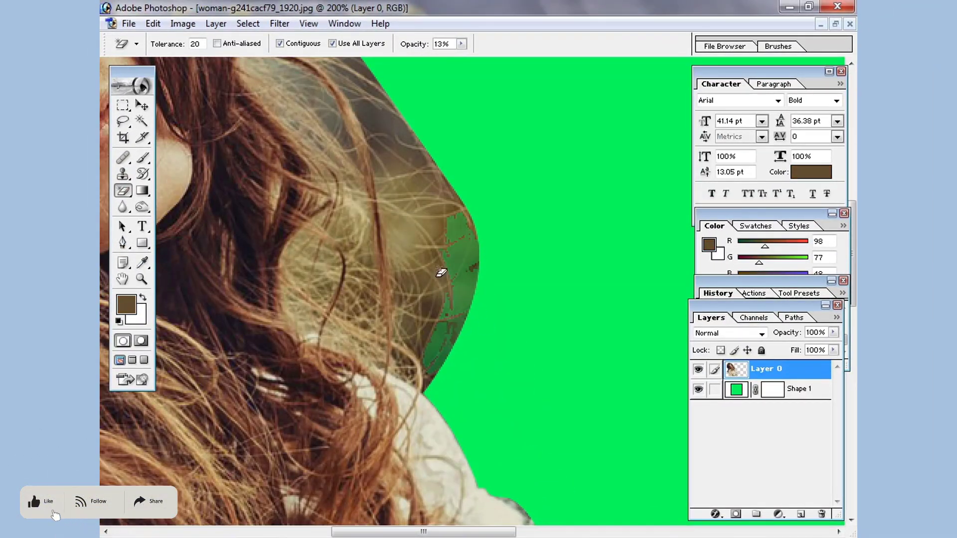
- Fade the olive background showing between the loose strands beside her chin and cheek with the Magic Eraser
{"action": "left_click", "coordinate": [441, 273], "text": "alt"}
{"action": "left_click_drag", "start_coordinate": [451, 202], "coordinate": [468, 299]}
{"action": "left_click", "coordinate": [392, 225]}
{"action": "left_click", "coordinate": [390, 226], "text": "alt"}
{"action": "left_click_drag", "start_coordinate": [378, 199], "coordinate": [432, 329]}
{"action": "left_click", "coordinate": [380, 248], "text": "alt"}
{"action": "left_click", "coordinate": [349, 234], "text": "alt"}
{"action": "left_click_drag", "start_coordinate": [438, 282], "coordinate": [479, 350]}
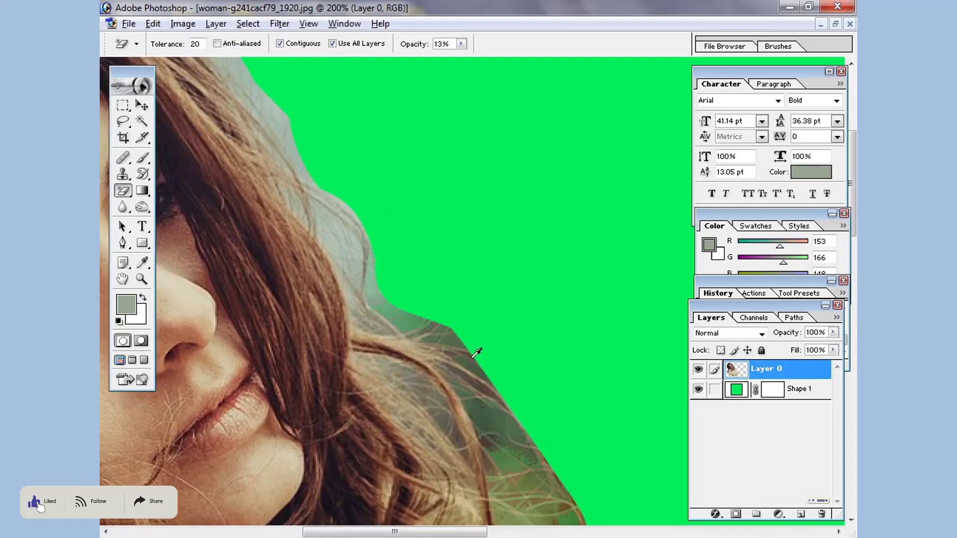
- Fade the pale background fringe along the face side of her hair up to the top of her head
{"action": "left_click_drag", "start_coordinate": [498, 449], "coordinate": [419, 209]}
{"action": "left_click", "coordinate": [469, 259], "text": "alt"}
{"action": "left_click", "coordinate": [461, 224], "text": "alt"}
{"action": "left_click_drag", "start_coordinate": [442, 140], "coordinate": [518, 378]}
{"action": "left_click", "coordinate": [469, 356], "text": "alt"}
{"action": "left_click", "coordinate": [448, 372]}
{"action": "mouse_move", "coordinate": [393, 264]}
{"action": "left_mouse_down"}
{"action": "mouse_move", "coordinate": [451, 371]}
{"action": "mouse_move", "coordinate": [682, 423]}
{"action": "left_mouse_up"}
{"action": "left_click", "coordinate": [448, 372]}
{"action": "left_click", "coordinate": [551, 226]}
{"action": "left_click", "coordinate": [553, 244]}
{"action": "left_click", "coordinate": [501, 205]}
{"action": "left_click_drag", "start_coordinate": [344, 179], "coordinate": [570, 172]}
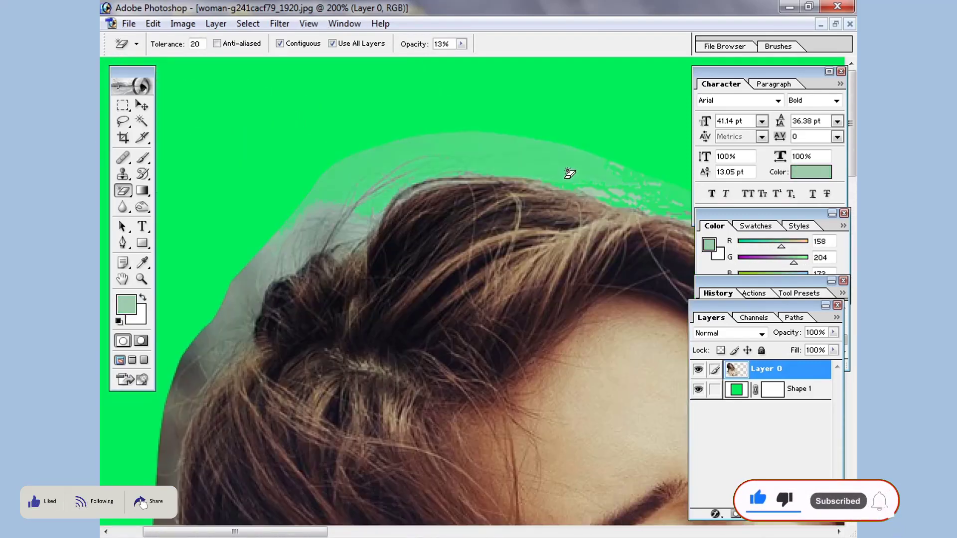
- Fade the grey fringe around the crown and the upper back of her head
{"action": "mouse_move", "coordinate": [424, 164]}
{"action": "left_mouse_down"}
{"action": "mouse_move", "coordinate": [387, 294]}
{"action": "mouse_move", "coordinate": [468, 299]}
{"action": "left_mouse_up"}
{"action": "left_click", "coordinate": [269, 239]}
{"action": "left_click_drag", "start_coordinate": [279, 348], "coordinate": [398, 199]}
{"action": "left_click", "coordinate": [310, 225]}
{"action": "left_click_drag", "start_coordinate": [279, 424], "coordinate": [281, 273]}
{"action": "left_click", "coordinate": [278, 273], "text": "alt"}
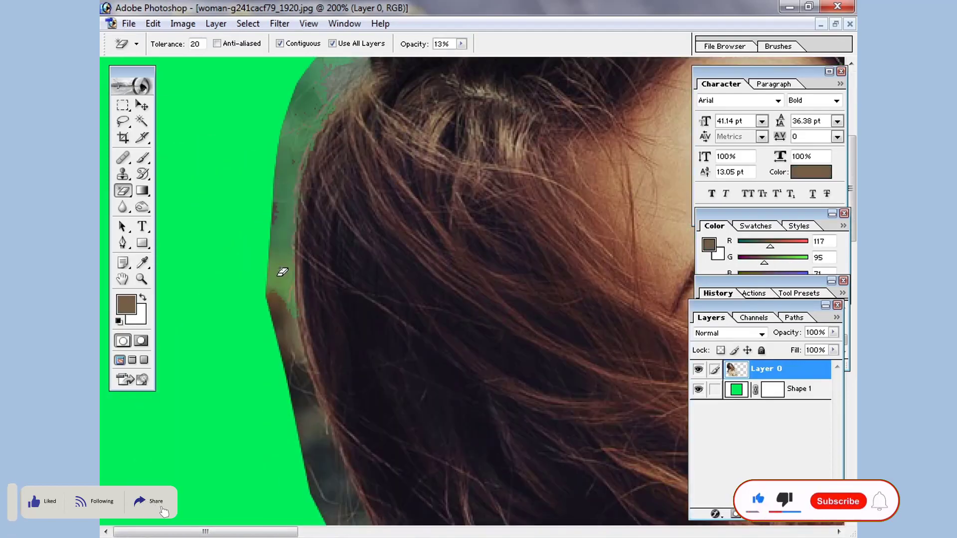
- Fade the background strip along the back of her hair down to the shoulder
{"action": "left_click_drag", "start_coordinate": [331, 386], "coordinate": [272, 259]}
{"action": "left_click", "coordinate": [269, 261], "text": "alt"}
{"action": "left_click_drag", "start_coordinate": [321, 444], "coordinate": [251, 323]}
{"action": "left_click", "coordinate": [251, 327], "text": "alt"}
{"action": "left_click_drag", "start_coordinate": [316, 409], "coordinate": [248, 259]}
{"action": "left_click", "coordinate": [247, 259], "text": "alt"}
{"action": "left_click_drag", "start_coordinate": [214, 414], "coordinate": [255, 304]}
{"action": "left_click", "coordinate": [253, 305], "text": "alt"}
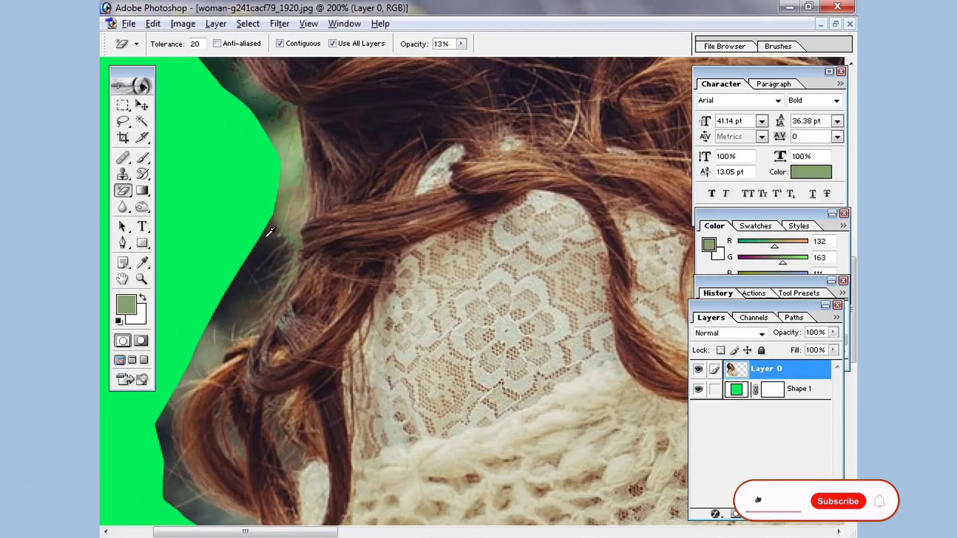
- Fade the dark background around the lower curls behind her shoulder and above the shawl's back edge
{"action": "key", "text": "ctrl+minus"}
{"action": "left_click", "coordinate": [384, 213], "text": "alt"}
{"action": "left_click_drag", "start_coordinate": [195, 405], "coordinate": [381, 362]}
{"action": "key", "text": "ctrl+plus"}
{"action": "left_click", "coordinate": [323, 259], "text": "alt"}
{"action": "left_click", "coordinate": [321, 258]}
{"action": "left_click", "coordinate": [323, 279]}
{"action": "left_click", "coordinate": [390, 143]}
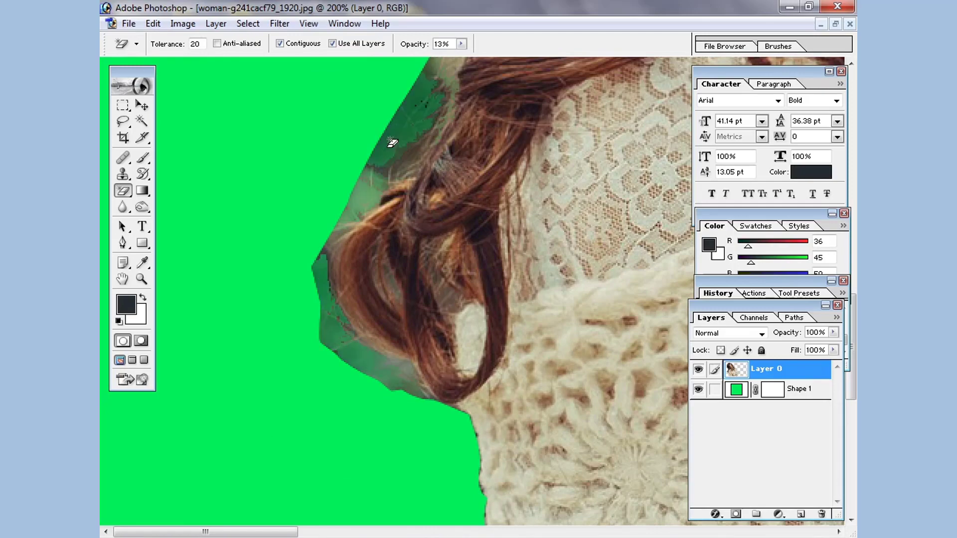
{"action": "left_click_drag", "start_coordinate": [373, 160], "coordinate": [373, 341]}
{"action": "left_click", "coordinate": [295, 192]}
{"action": "left_click_drag", "start_coordinate": [293, 134], "coordinate": [294, 429]}
{"action": "left_click_drag", "start_coordinate": [276, 80], "coordinate": [275, 324]}
{"action": "left_click_drag", "start_coordinate": [279, 174], "coordinate": [279, 428]}
{"action": "left_click", "coordinate": [459, 242], "text": "alt"}
{"action": "left_click", "coordinate": [459, 242], "text": "alt"}
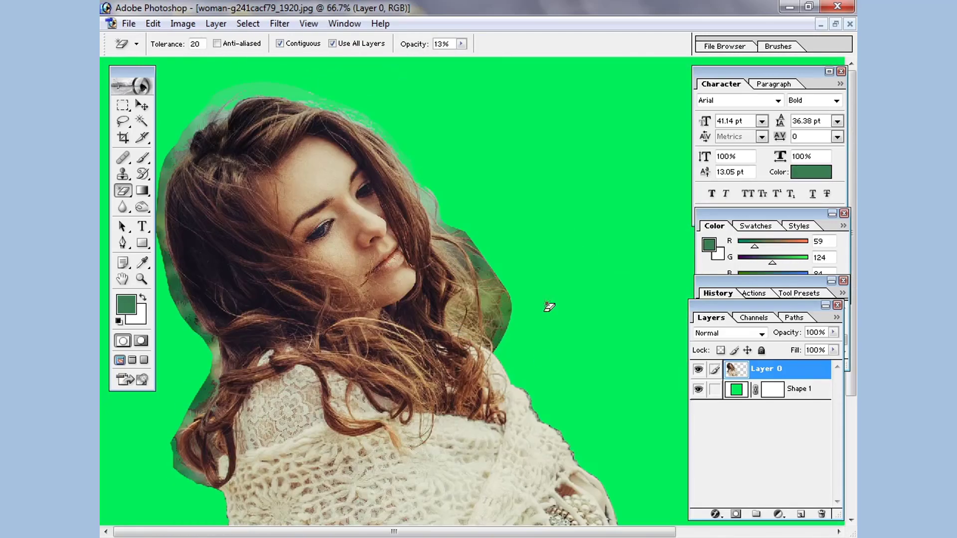
- Switch to the regular Eraser tool with a soft 75 px brush
{"action": "left_click", "coordinate": [125, 176]}
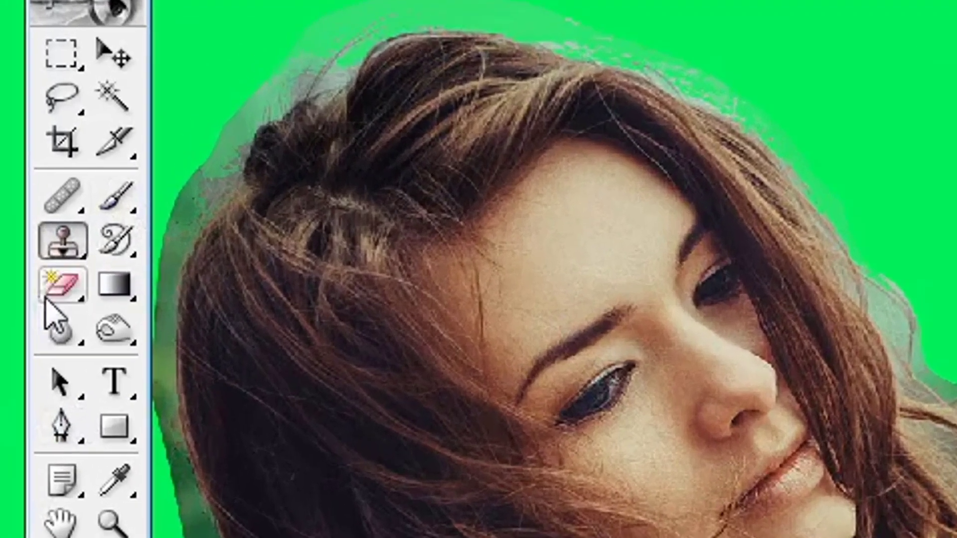
{"action": "right_click", "coordinate": [122, 190]}
{"action": "left_click", "coordinate": [199, 286]}
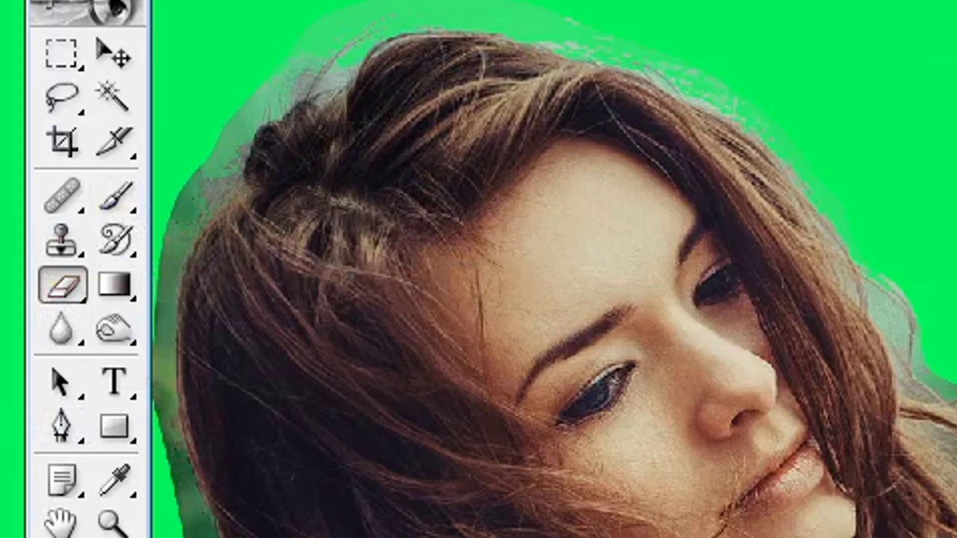
{"action": "right_click", "coordinate": [403, 113]}
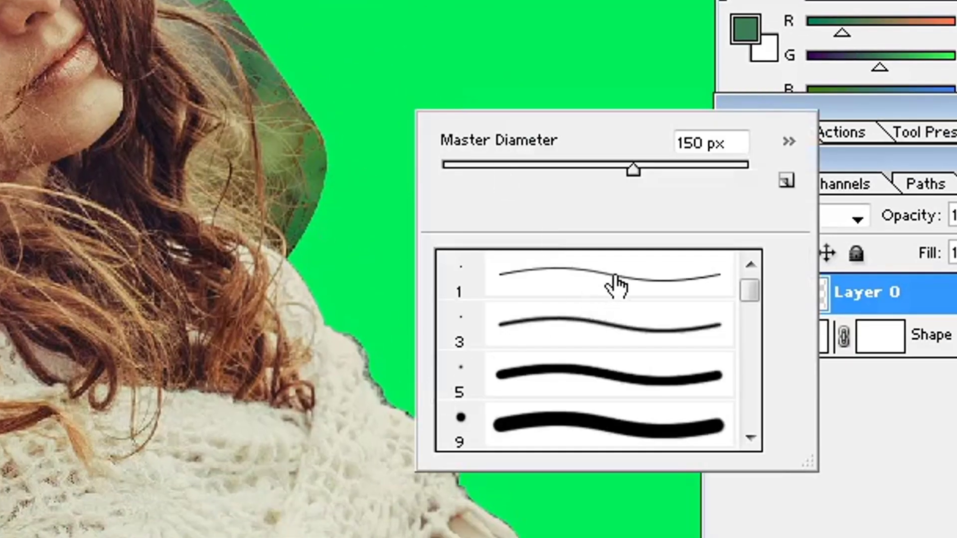
{"action": "mouse_move", "coordinate": [743, 298]}
{"action": "left_mouse_down"}
{"action": "mouse_move", "coordinate": [762, 396]}
{"action": "mouse_move", "coordinate": [754, 422]}
{"action": "mouse_move", "coordinate": [751, 402]}
{"action": "mouse_move", "coordinate": [765, 426]}
{"action": "left_mouse_up"}
{"action": "double_click", "coordinate": [590, 344]}
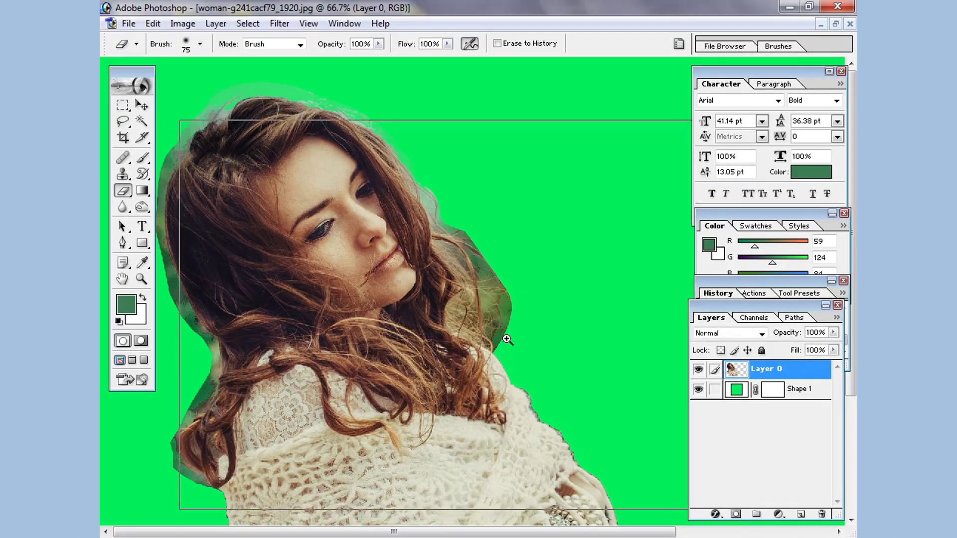
- Set the Eraser's opacity to 54% and its flow to 74%
{"action": "key", "text": "ctrl+plus"}
{"action": "key", "text": "ctrl+plus"}
{"action": "left_click", "coordinate": [452, 119]}
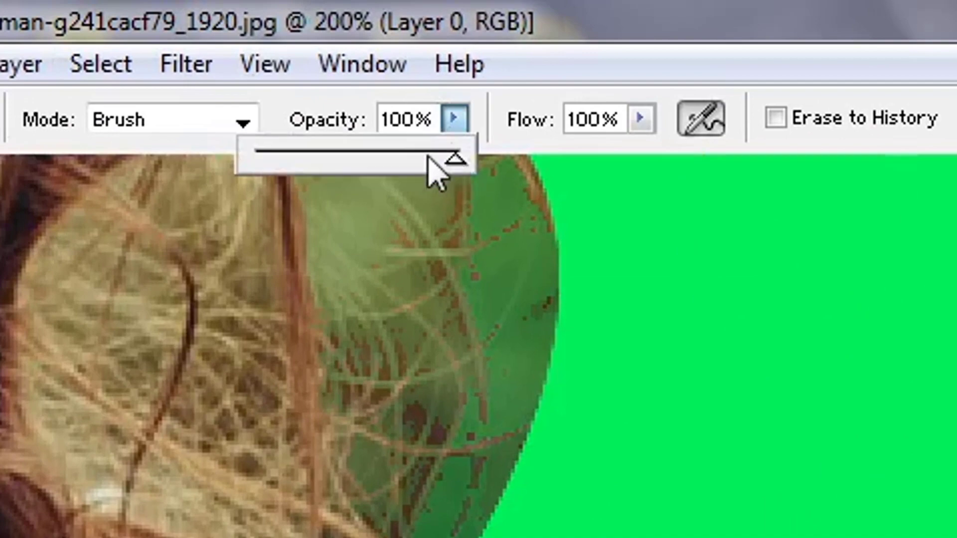
{"action": "left_click_drag", "start_coordinate": [448, 157], "coordinate": [363, 159]}
{"action": "left_click", "coordinate": [640, 121]}
{"action": "left_click_drag", "start_coordinate": [634, 144], "coordinate": [590, 161]}
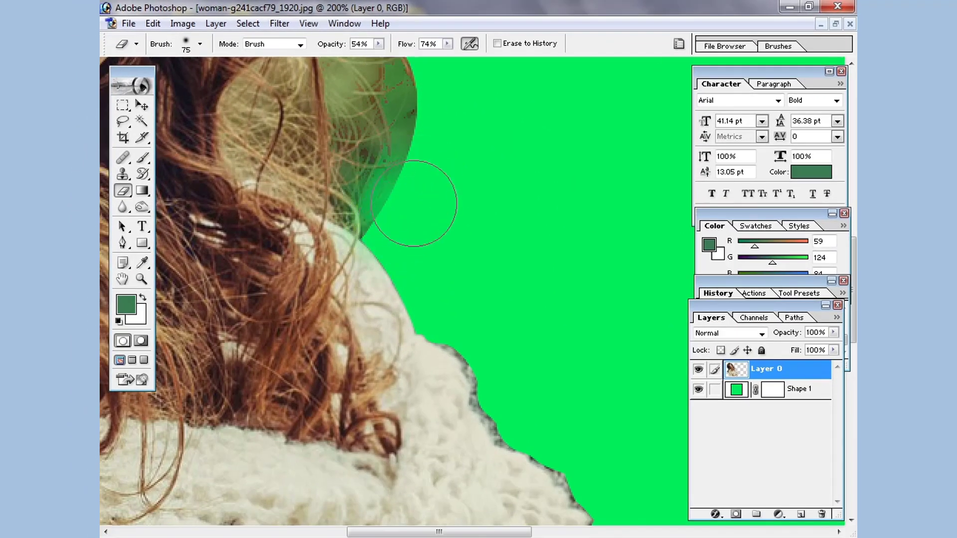
- Softly erase the remaining background fringe around her hair, including beside the curls above the shawl
{"action": "mouse_move", "coordinate": [425, 196]}
{"action": "left_mouse_down"}
{"action": "mouse_move", "coordinate": [467, 203]}
{"action": "mouse_move", "coordinate": [523, 395]}
{"action": "left_mouse_up"}
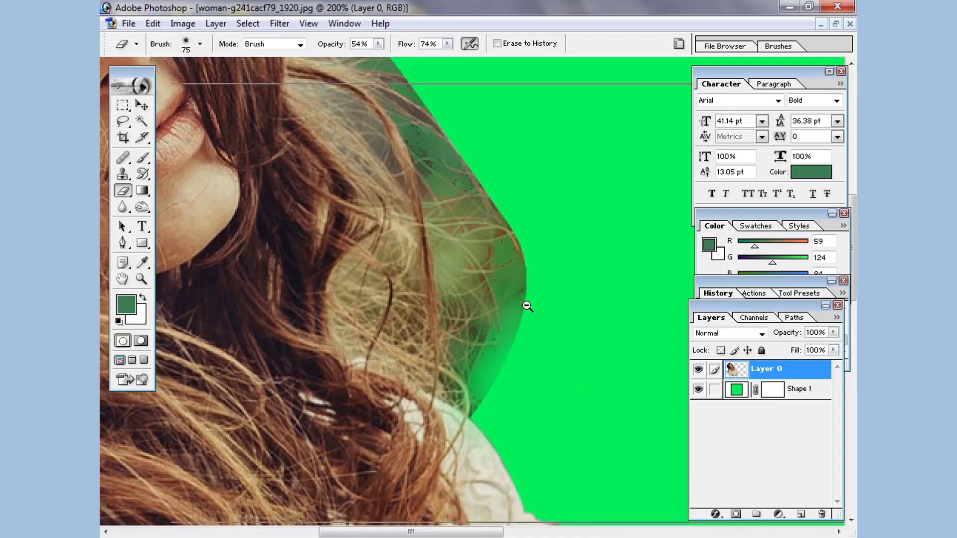
{"action": "key", "text": "ctrl+minus"}
{"action": "key", "text": "ctrl+minus"}
{"action": "key", "text": "ctrl+minus"}
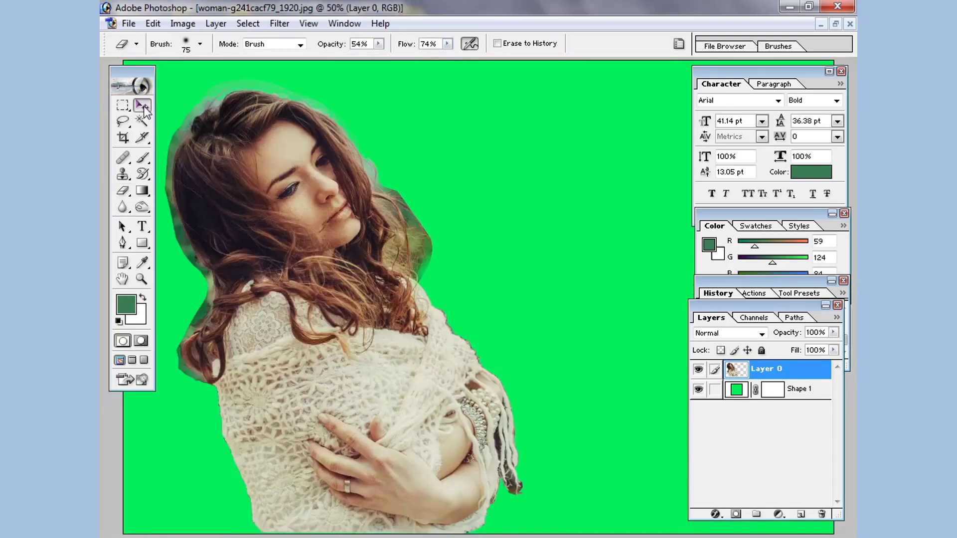
- Remove the green shape layer from the woman's document and open the waterfall landscape photo
{"action": "left_click", "coordinate": [142, 105]}
{"action": "key", "text": "ctrl+minus"}
{"action": "left_click", "coordinate": [593, 186]}
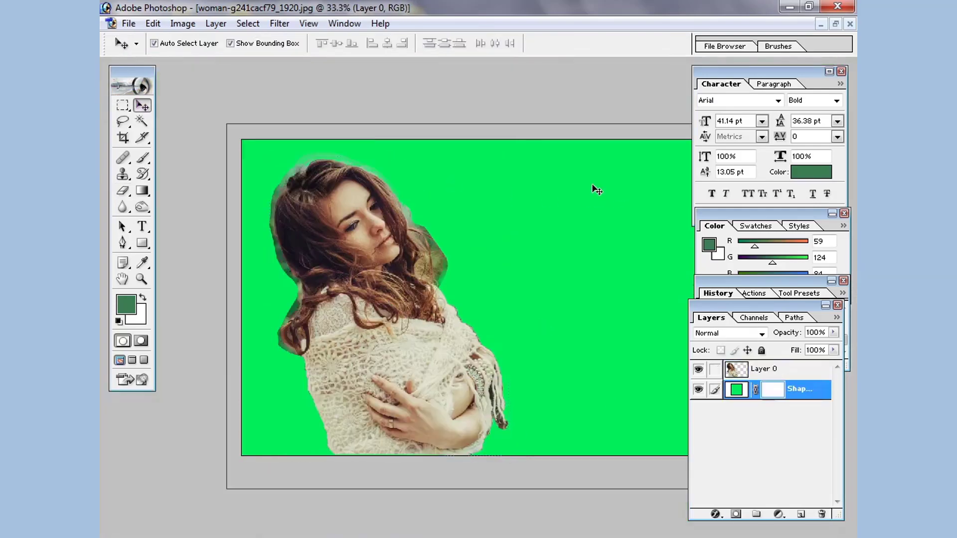
{"action": "left_click_drag", "start_coordinate": [640, 232], "coordinate": [373, 293]}
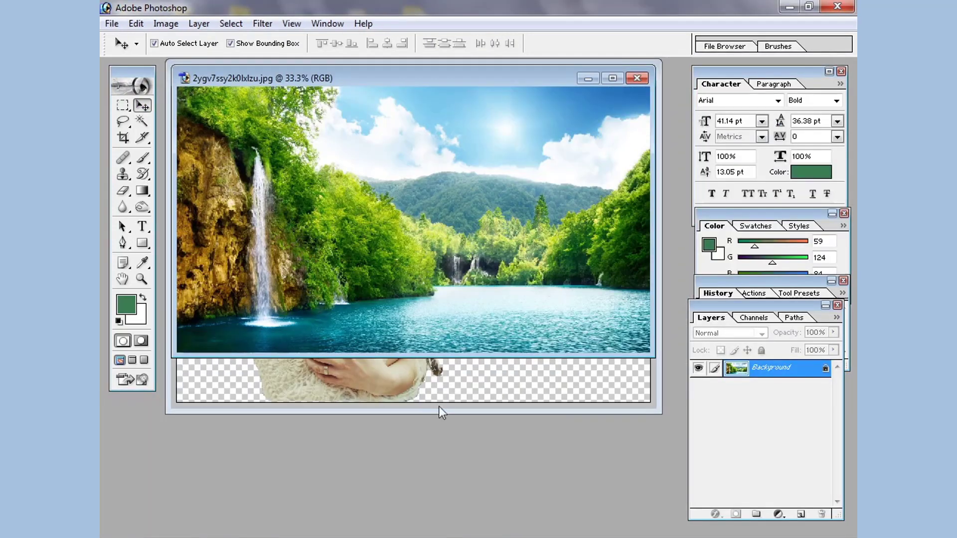
- Copy the waterfall landscape into the woman's document as a new layer and maximize that document
{"action": "left_click_drag", "start_coordinate": [333, 232], "coordinate": [312, 186]}
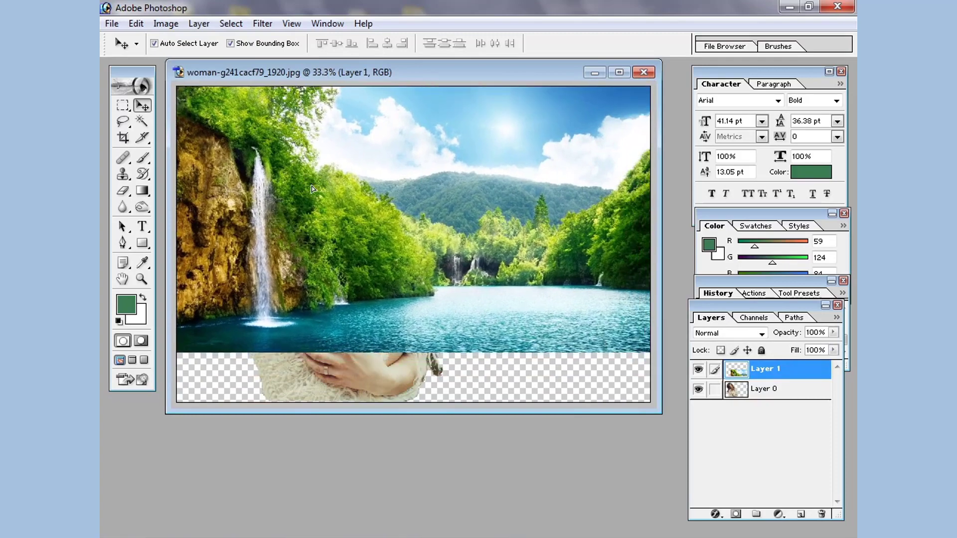
{"action": "left_click", "coordinate": [618, 74]}
{"action": "key", "text": "Tab"}
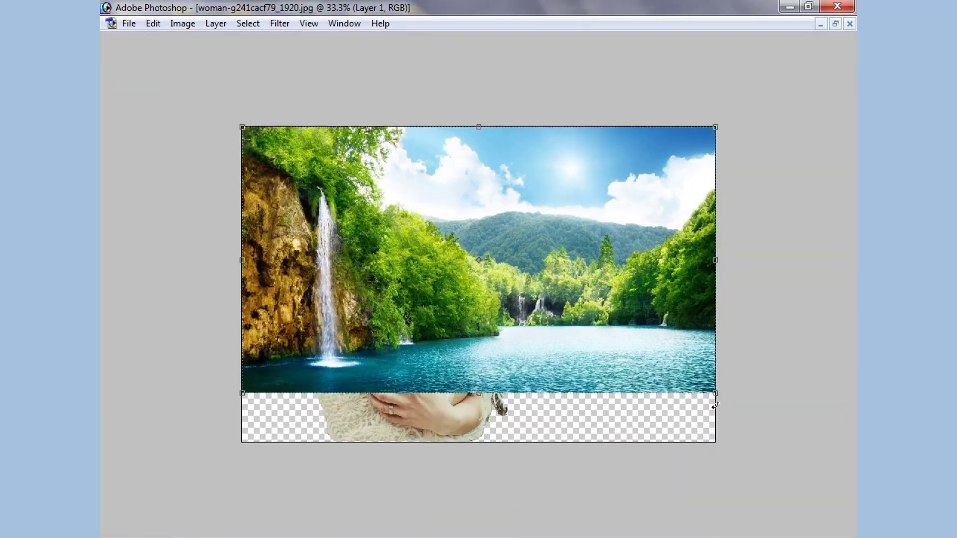
- Stretch the landscape layer to cover the whole canvas and move it behind the woman
{"action": "left_click_drag", "start_coordinate": [715, 393], "coordinate": [727, 438]}
{"action": "key", "text": "ctrl+["}
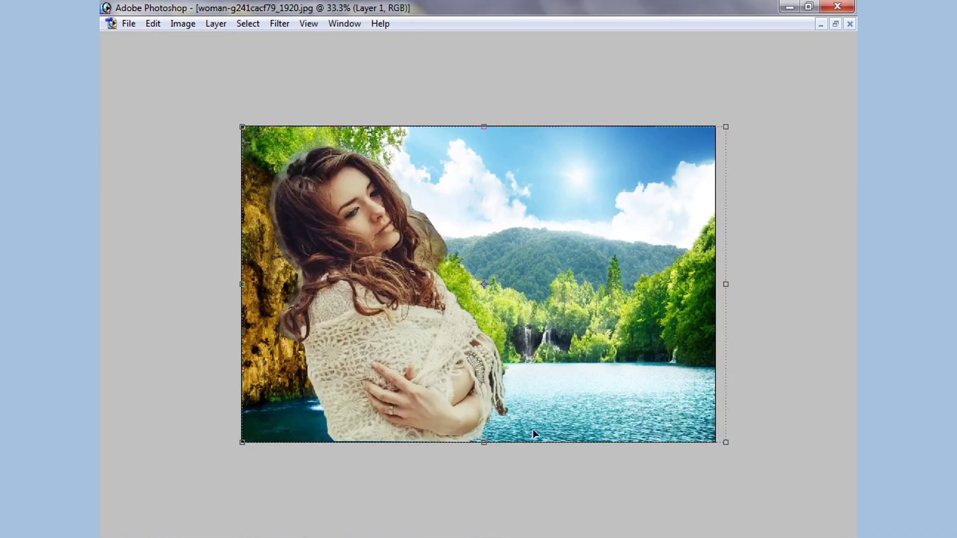
- Softly erase the leftover background patch beside the curls between her face and the shawl with the Eraser tool
{"action": "key", "text": "Tab"}
{"action": "left_click", "coordinate": [122, 198]}
{"action": "key", "text": "Tab"}
{"action": "left_click", "coordinate": [420, 270]}
{"action": "left_click", "coordinate": [421, 270]}
{"action": "left_click", "coordinate": [421, 270]}
{"action": "left_click_drag", "start_coordinate": [460, 305], "coordinate": [454, 221]}
{"action": "mouse_move", "coordinate": [453, 220]}
{"action": "left_mouse_down"}
{"action": "mouse_move", "coordinate": [517, 404]}
{"action": "mouse_move", "coordinate": [597, 511]}
{"action": "left_mouse_up"}
{"action": "mouse_move", "coordinate": [603, 414]}
{"action": "left_mouse_down"}
{"action": "mouse_move", "coordinate": [598, 314]}
{"action": "mouse_move", "coordinate": [529, 271]}
{"action": "left_mouse_up"}
{"action": "key", "text": "ctrl+minus"}
{"action": "key", "text": "ctrl+minus"}
{"action": "key", "text": "Tab"}
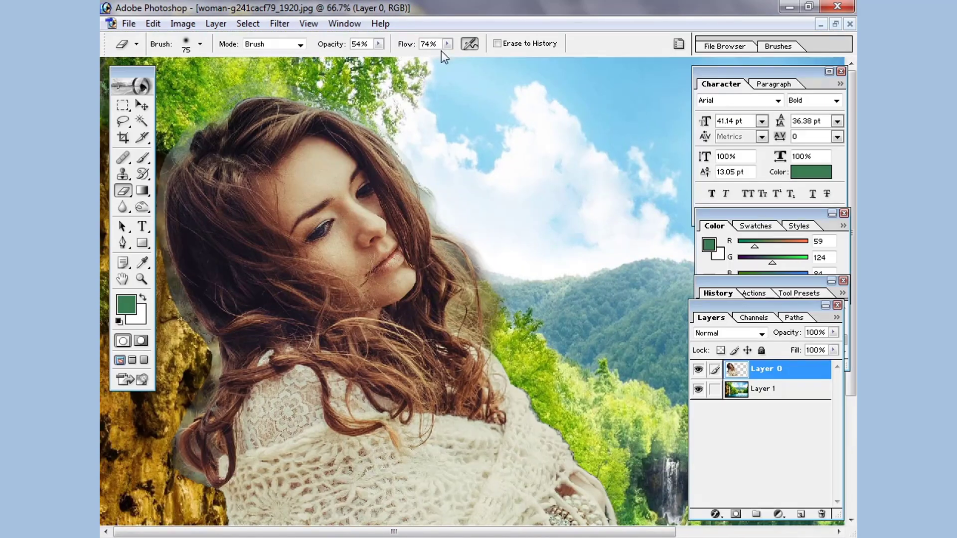
- Lower the Eraser's opacity to 30% and its flow to 27%
{"action": "left_click_drag", "start_coordinate": [380, 43], "coordinate": [349, 59]}
{"action": "left_click_drag", "start_coordinate": [453, 44], "coordinate": [411, 58]}
{"action": "key", "text": "Tab"}
- Gently erase the grey halo along the back of her hair, from the crown down to the curls over her shoulder
{"action": "key", "text": "ctrl+plus"}
{"action": "mouse_move", "coordinate": [200, 179]}
{"action": "left_mouse_down"}
{"action": "mouse_move", "coordinate": [174, 227]}
{"action": "mouse_move", "coordinate": [202, 301]}
{"action": "mouse_move", "coordinate": [199, 336]}
{"action": "mouse_move", "coordinate": [242, 431]}
{"action": "left_mouse_up"}
{"action": "scroll", "coordinate": [282, 362], "scroll_direction": "down", "scroll_amount": 3}
{"action": "mouse_move", "coordinate": [261, 295]}
{"action": "left_mouse_down"}
{"action": "mouse_move", "coordinate": [242, 384]}
{"action": "mouse_move", "coordinate": [222, 397]}
{"action": "left_mouse_up"}
{"action": "left_click", "coordinate": [221, 425], "text": "ctrl"}
{"action": "mouse_move", "coordinate": [316, 329]}
{"action": "left_mouse_down"}
{"action": "mouse_move", "coordinate": [329, 390]}
{"action": "mouse_move", "coordinate": [412, 432]}
{"action": "mouse_move", "coordinate": [444, 342]}
{"action": "left_mouse_up"}
{"action": "key", "text": "ctrl+minus"}
{"action": "key", "text": "ctrl+minus"}
{"action": "scroll", "coordinate": [313, 145], "scroll_direction": "left", "scroll_amount": 5}
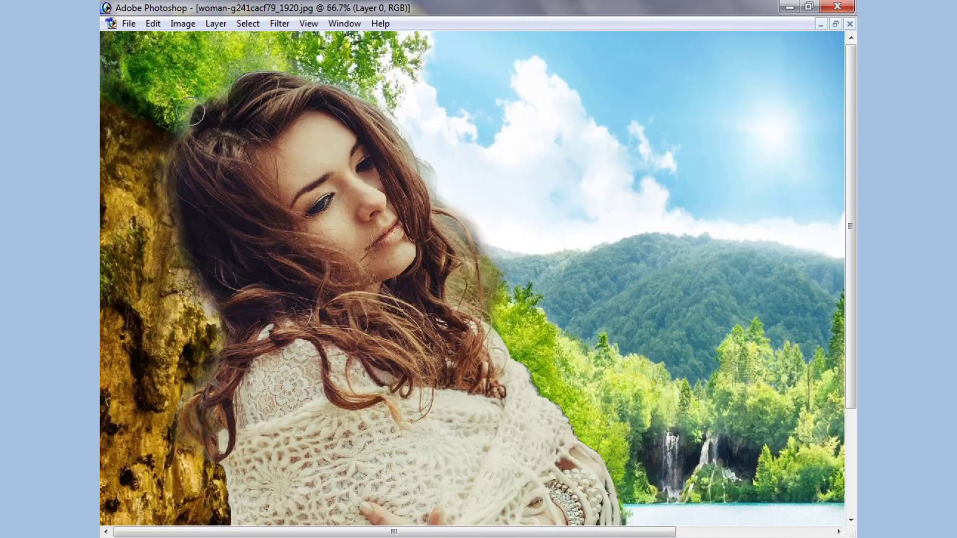
{"action": "left_click", "coordinate": [195, 286], "text": "ctrl"}
{"action": "left_click_drag", "start_coordinate": [199, 102], "coordinate": [262, 269]}
- Slightly enlarge the woman with Free Transform and shift her toward the landscape's lower-left corner
{"action": "key", "text": "ctrl+minus"}
{"action": "key", "text": "ctrl+minus"}
{"action": "key", "text": "ctrl+minus"}
{"action": "key", "text": "ctrl+t"}
{"action": "left_click_drag", "start_coordinate": [510, 143], "coordinate": [537, 108]}
{"action": "left_click_drag", "start_coordinate": [452, 257], "coordinate": [419, 283]}
{"action": "key", "text": "Return"}
{"action": "key", "text": "alt+bracketleft"}
{"action": "left_click", "coordinate": [371, 235], "text": "ctrl"}
{"action": "left_click", "coordinate": [372, 238], "text": "ctrl"}
{"action": "key", "text": "ctrl+minus"}
- Brighten the midtones of the woman's layer with a Levels adjustment
{"action": "key", "text": "Tab"}
{"action": "key", "text": "alt+bracketright"}
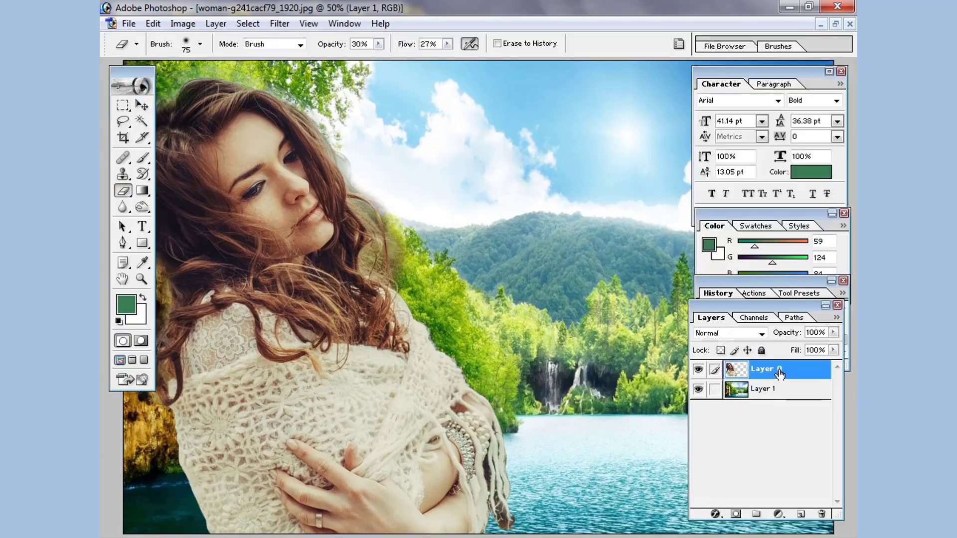
{"action": "key", "text": "Tab"}
{"action": "key", "text": "Tab"}
{"action": "key", "text": "Tab"}
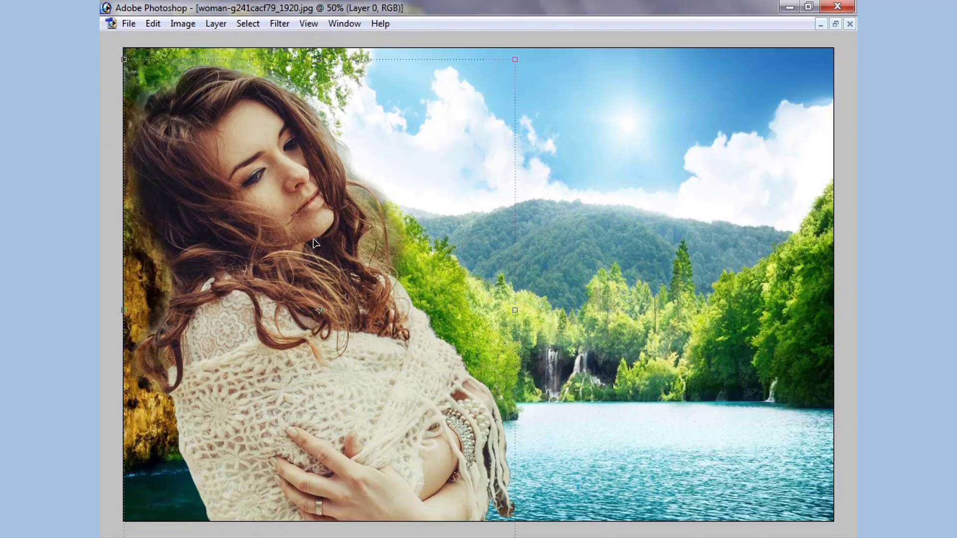
{"action": "key", "text": "ctrl+l"}
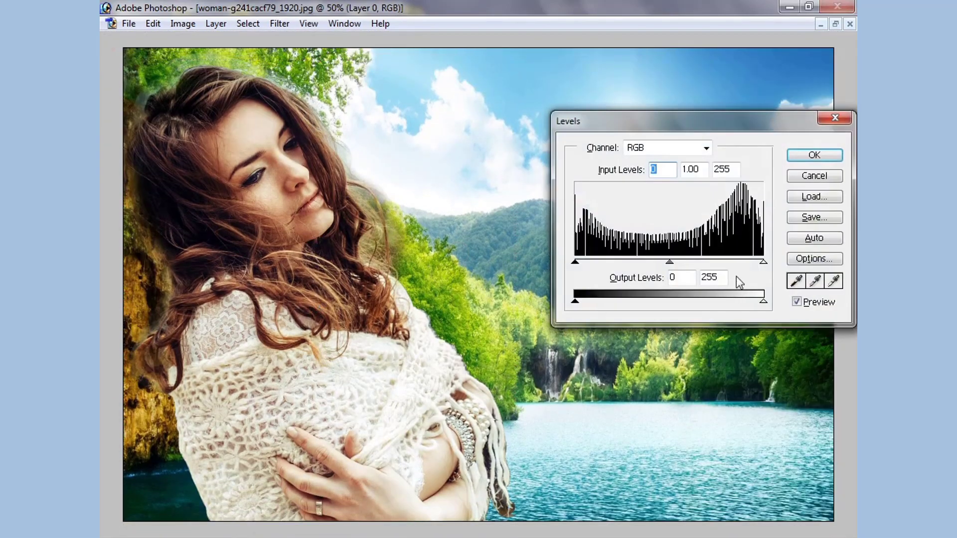
{"action": "mouse_move", "coordinate": [762, 261]}
{"action": "left_mouse_down"}
{"action": "mouse_move", "coordinate": [745, 261]}
{"action": "mouse_move", "coordinate": [763, 261]}
{"action": "left_mouse_up"}
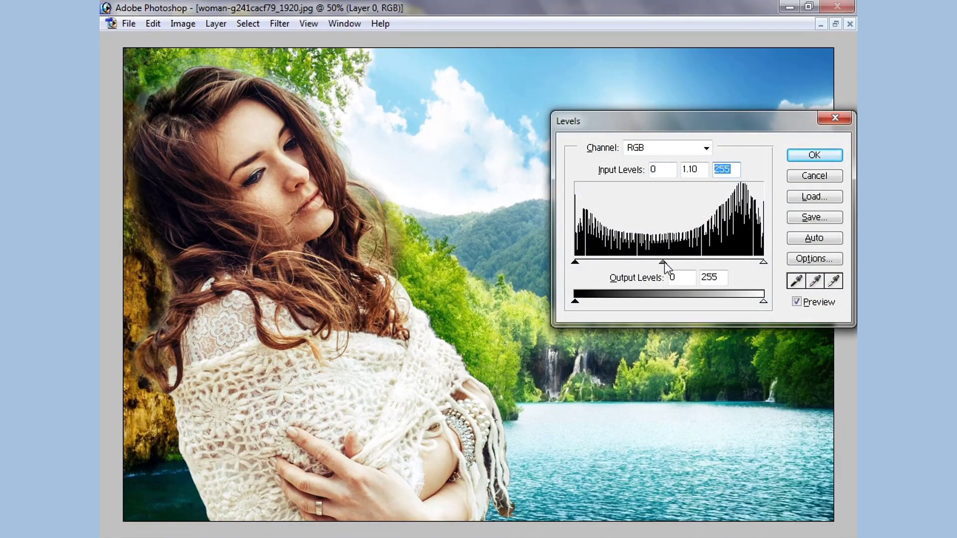
{"action": "left_click_drag", "start_coordinate": [664, 262], "coordinate": [647, 264]}
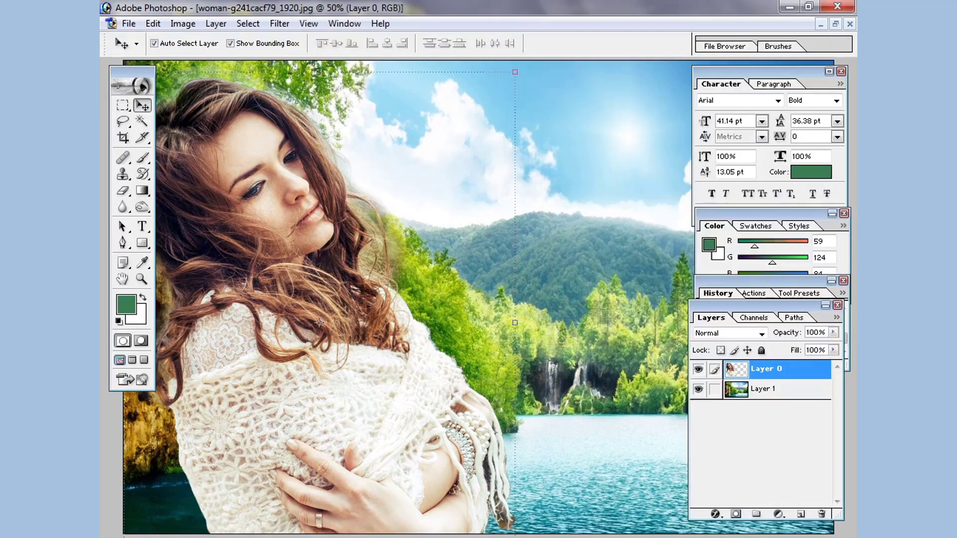
{"action": "left_click", "coordinate": [183, 23]}
{"action": "mouse_move", "coordinate": [218, 59]}
{"action": "left_click", "coordinate": [318, 62]}
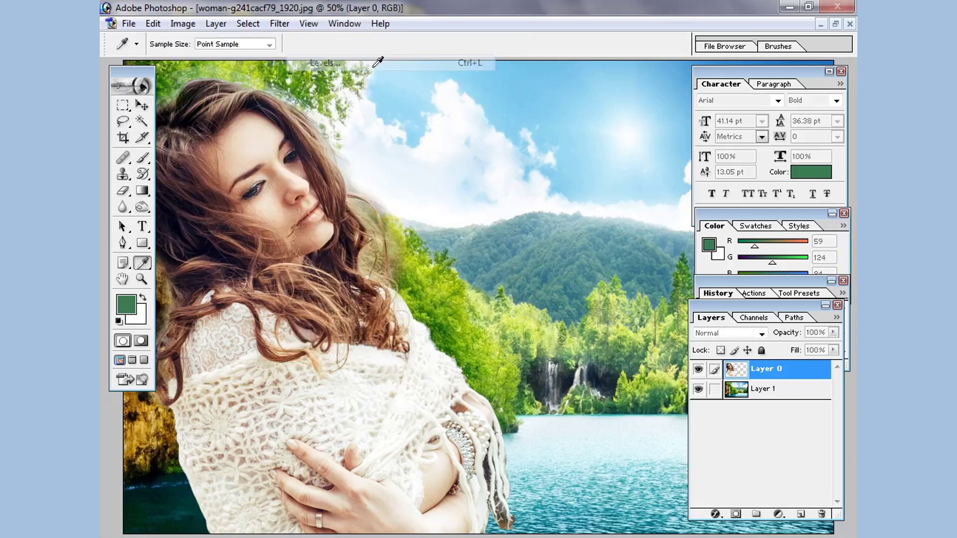
{"action": "left_click", "coordinate": [814, 175]}
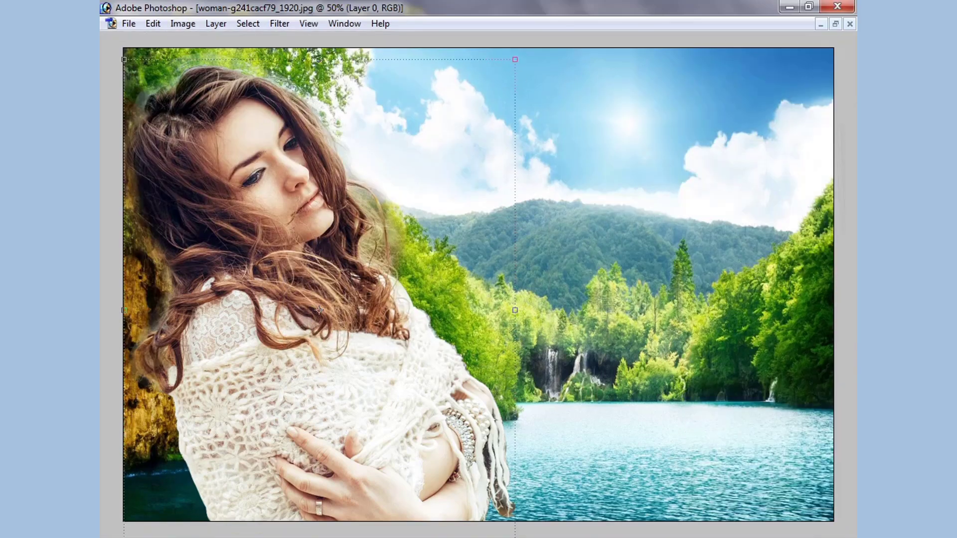
- Apply Brightness/Contrast to the woman's layer with brightness +9 and contrast +13
{"action": "left_click", "coordinate": [183, 24]}
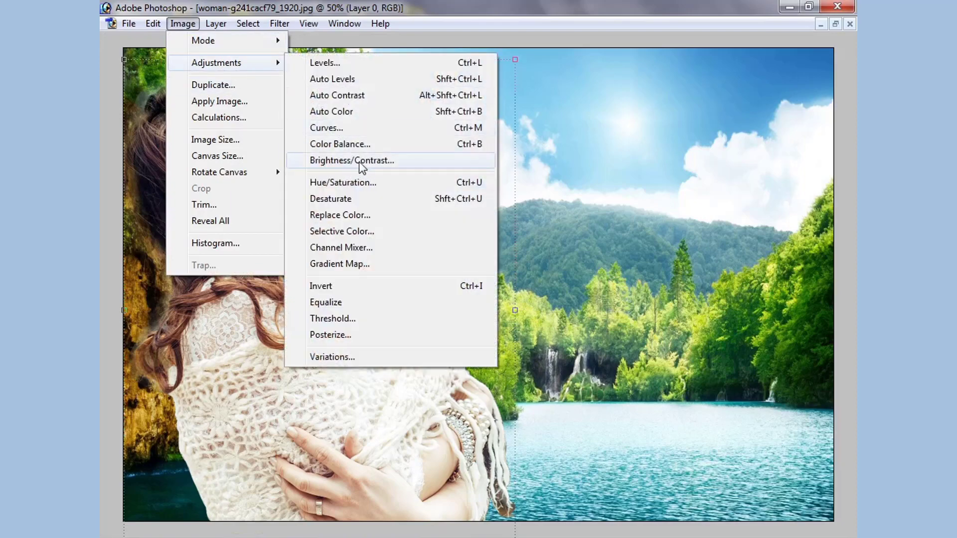
{"action": "left_click", "coordinate": [363, 159]}
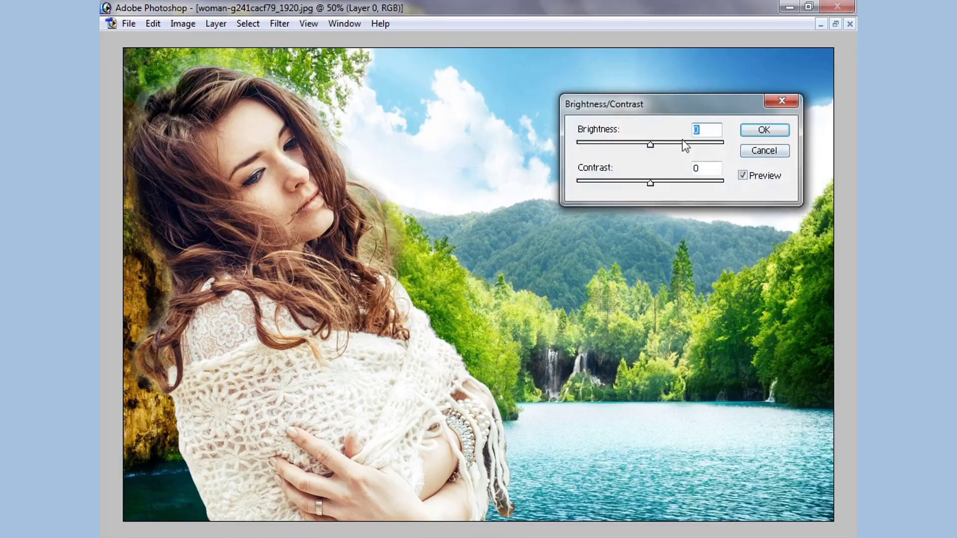
{"action": "left_click_drag", "start_coordinate": [650, 144], "coordinate": [659, 145]}
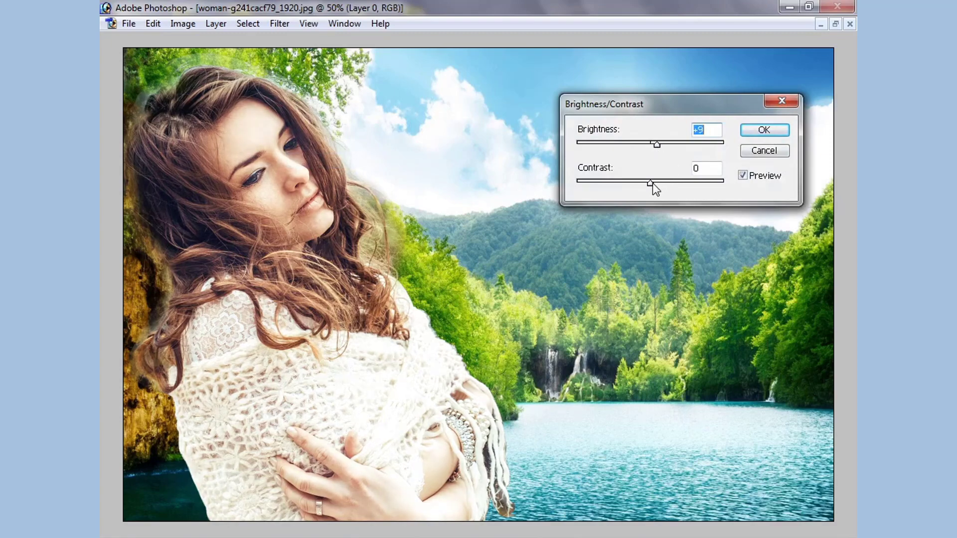
{"action": "left_click_drag", "start_coordinate": [653, 184], "coordinate": [659, 184]}
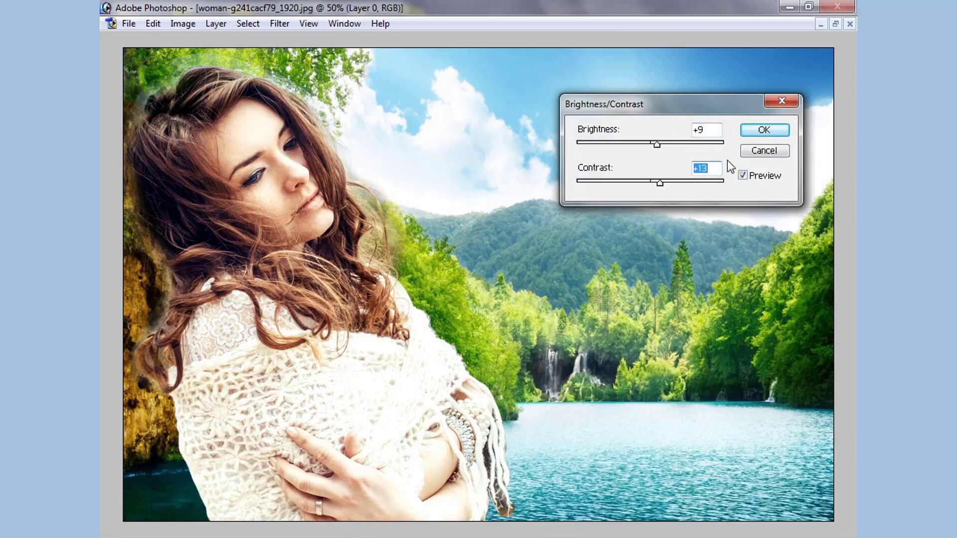
{"action": "left_click", "coordinate": [761, 132]}
- Switch to the Magic Eraser for the shawl's tassels beside her bracelet
{"action": "key", "text": "Tab"}
{"action": "left_click", "coordinate": [484, 335], "text": "ctrl+alt"}
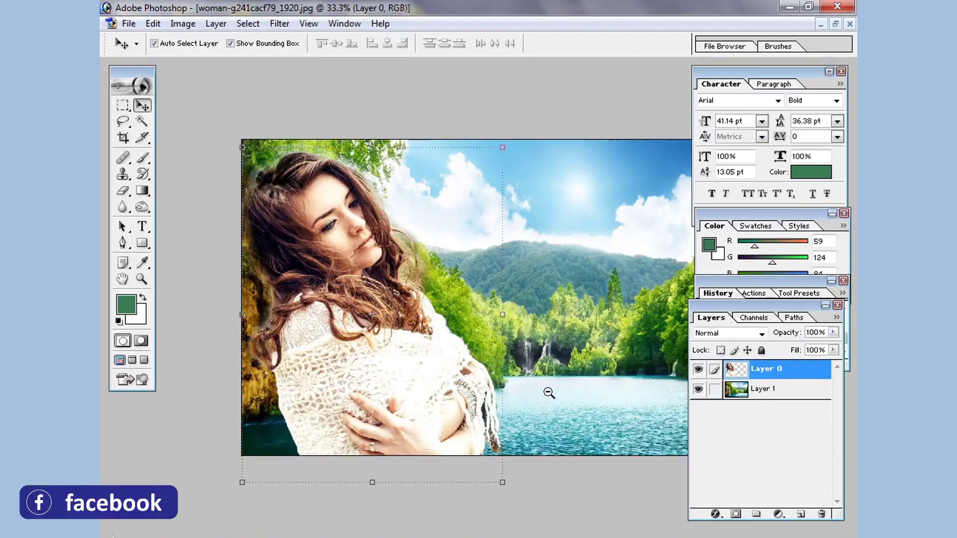
{"action": "left_click", "coordinate": [526, 474], "text": "ctrl"}
{"action": "left_click", "coordinate": [515, 517], "text": "ctrl"}
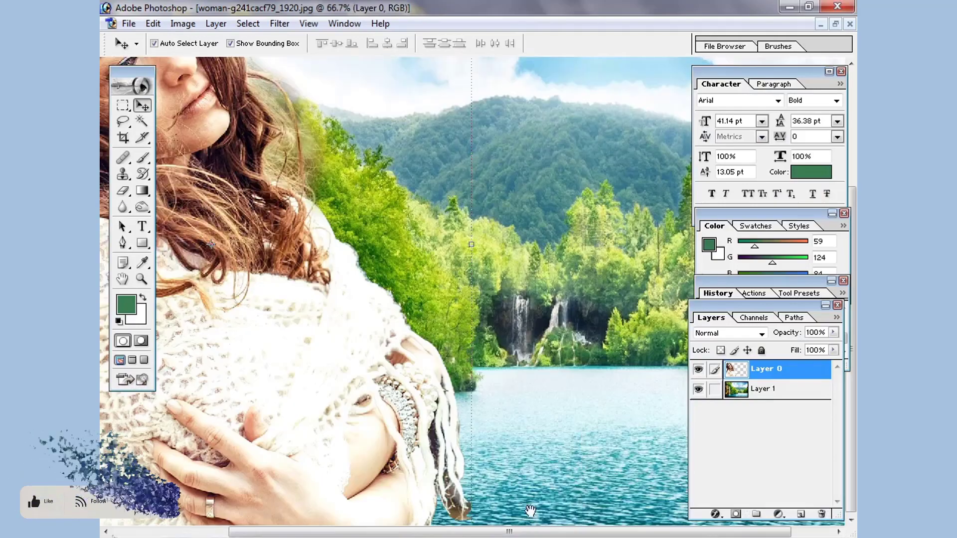
{"action": "left_click_drag", "start_coordinate": [529, 512], "coordinate": [486, 370]}
{"action": "left_click", "coordinate": [123, 242]}
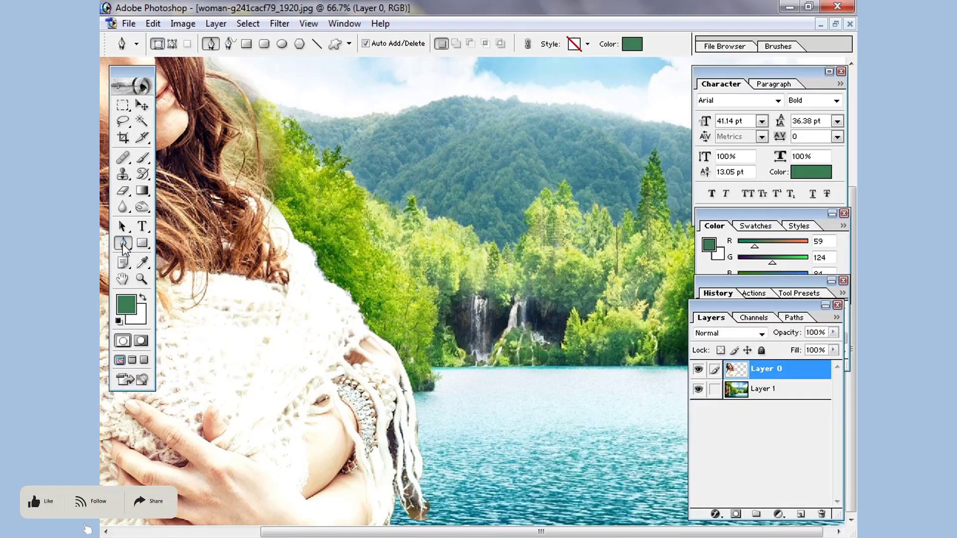
{"action": "left_click", "coordinate": [430, 503], "text": "ctrl"}
{"action": "left_click", "coordinate": [428, 501], "text": "ctrl"}
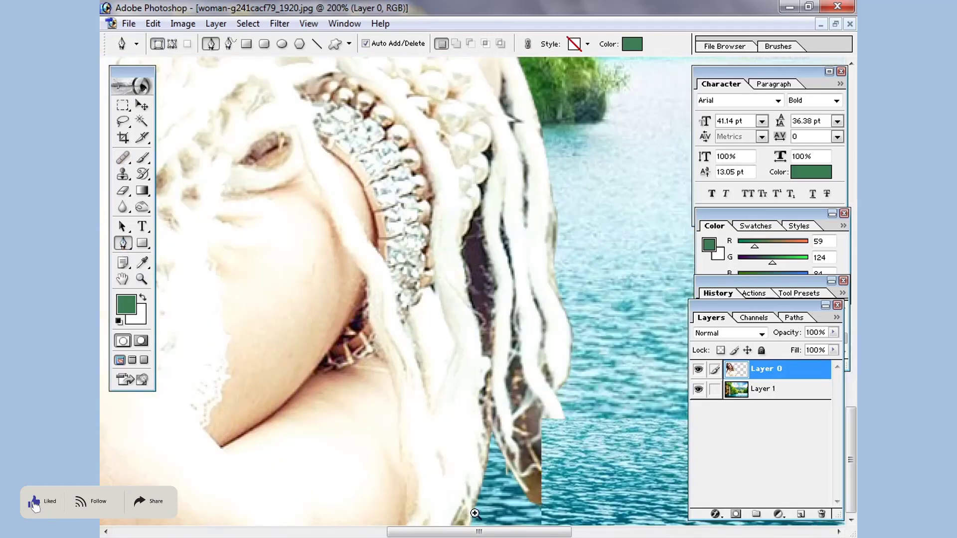
{"action": "left_click_drag", "start_coordinate": [580, 376], "coordinate": [374, 395]}
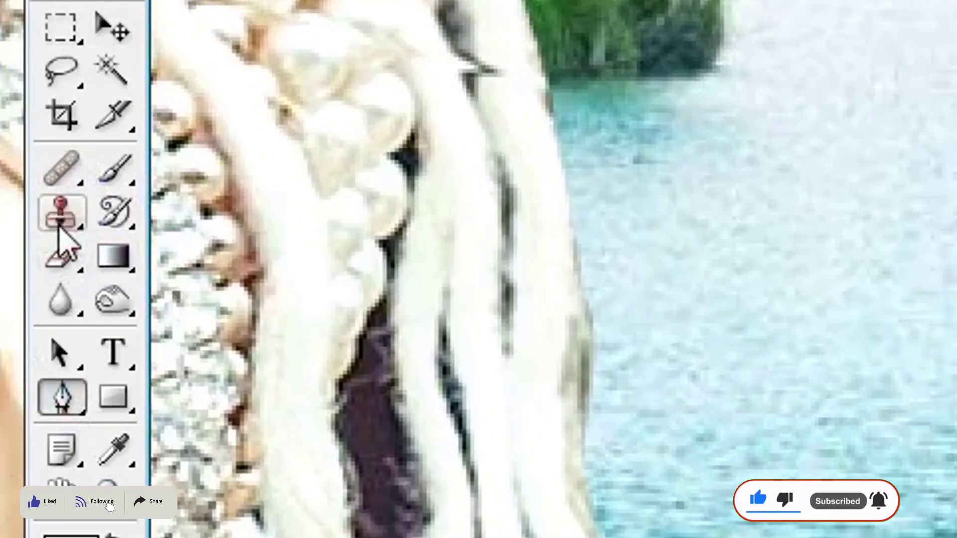
{"action": "mouse_move", "coordinate": [62, 256]}
{"action": "left_mouse_down"}
{"action": "mouse_move", "coordinate": [106, 259]}
{"action": "mouse_move", "coordinate": [214, 296]}
{"action": "mouse_move", "coordinate": [201, 344]}
{"action": "mouse_move", "coordinate": [229, 333]}
{"action": "mouse_move", "coordinate": [229, 301]}
{"action": "mouse_move", "coordinate": [230, 341]}
{"action": "left_mouse_up"}
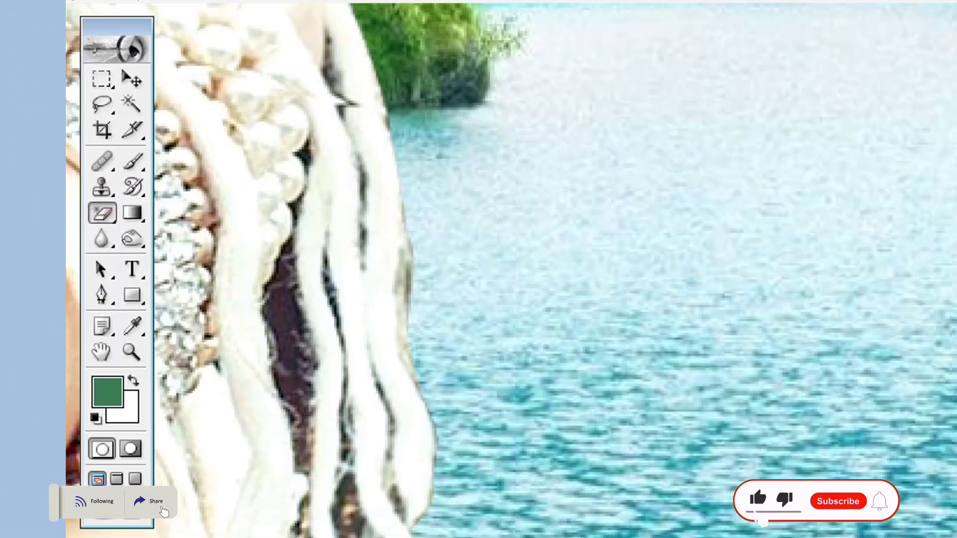
- Partly erase the brown background patches around the lower tips of the shawl's tassels at 13% opacity
{"action": "left_click", "coordinate": [306, 496]}
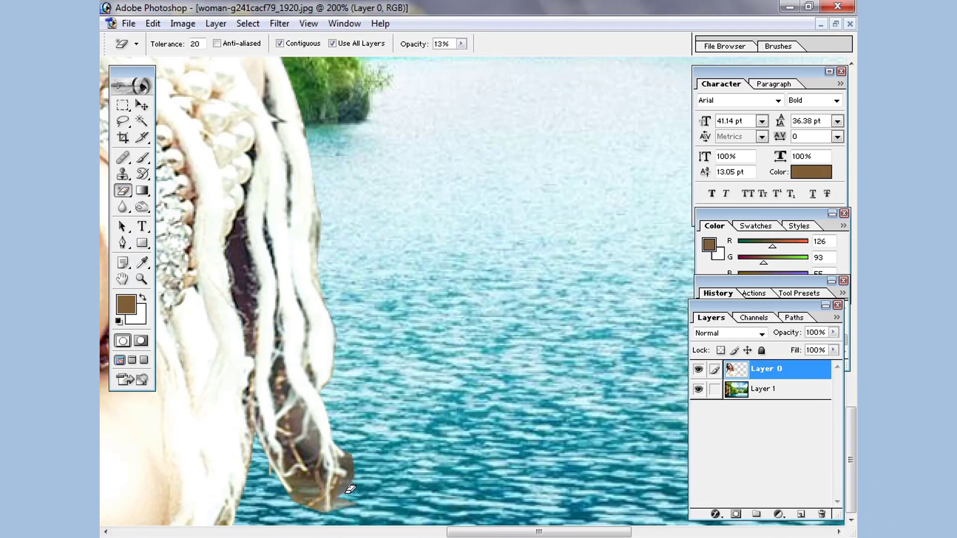
{"action": "left_click", "coordinate": [337, 509]}
{"action": "left_click", "coordinate": [300, 504]}
{"action": "left_click", "coordinate": [303, 482]}
{"action": "left_click", "coordinate": [314, 452]}
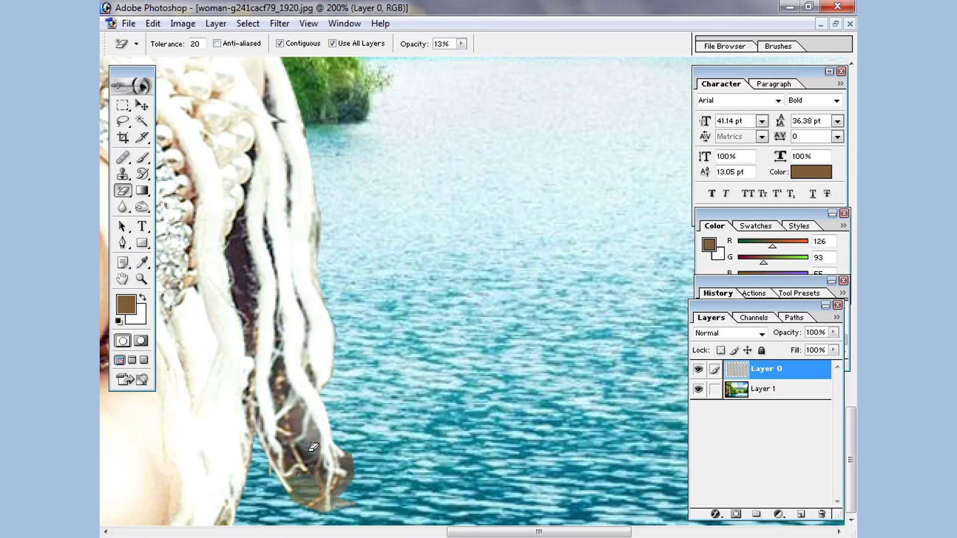
{"action": "left_click", "coordinate": [297, 455], "text": "alt"}
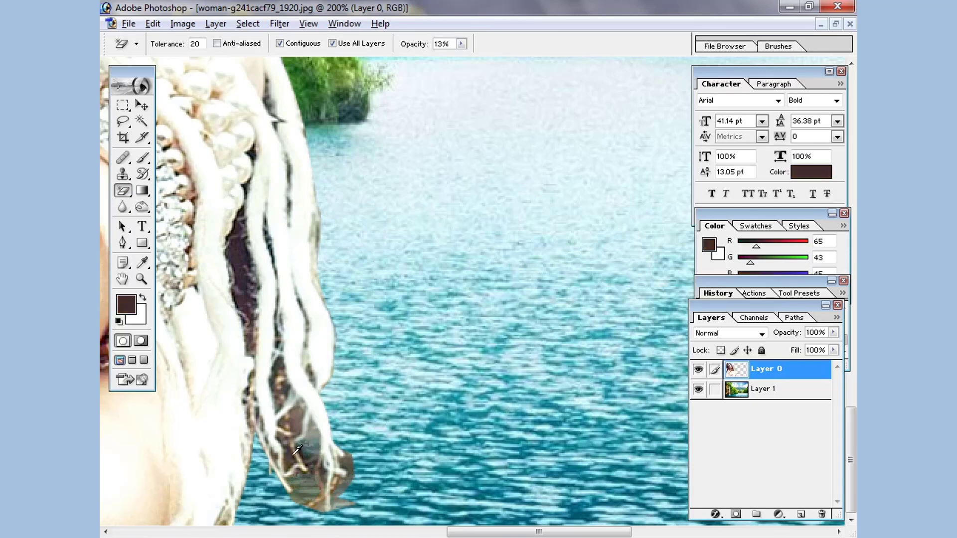
{"action": "left_click", "coordinate": [294, 456], "text": "alt"}
{"action": "left_click", "coordinate": [290, 459]}
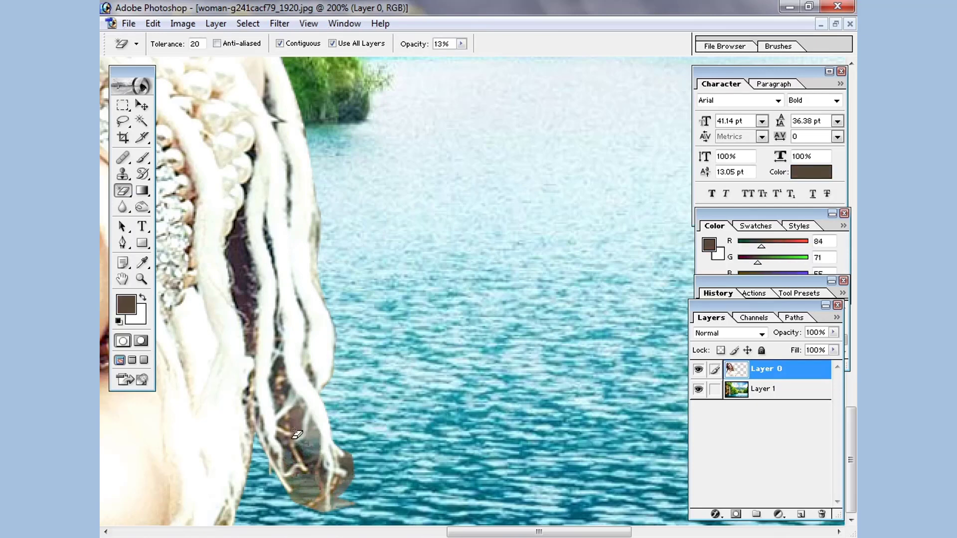
- Fade the remaining brown patches between the tassel strands and along their lower edge with the Magic Eraser
{"action": "left_click", "coordinate": [301, 415], "text": "alt"}
{"action": "left_click", "coordinate": [296, 420], "text": "alt"}
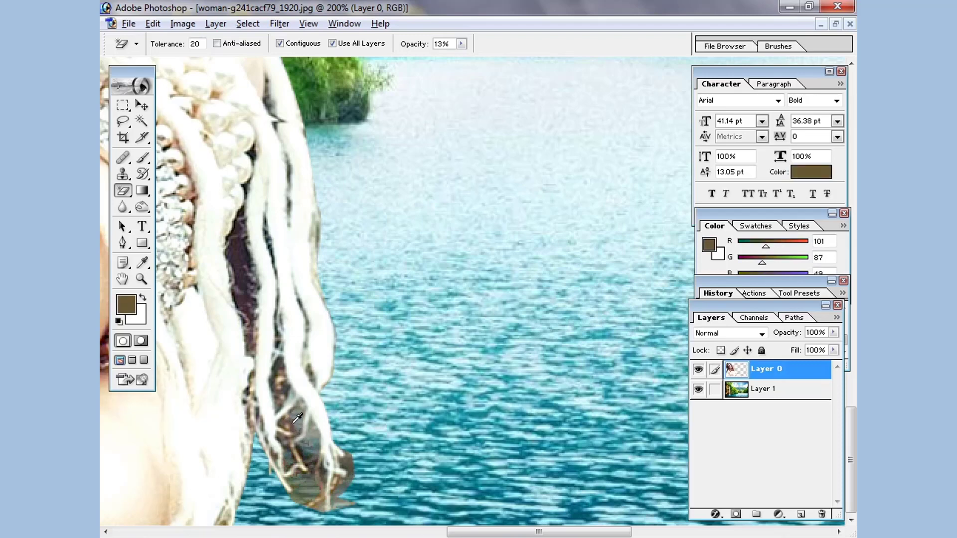
{"action": "left_click", "coordinate": [292, 430]}
{"action": "left_click", "coordinate": [298, 453]}
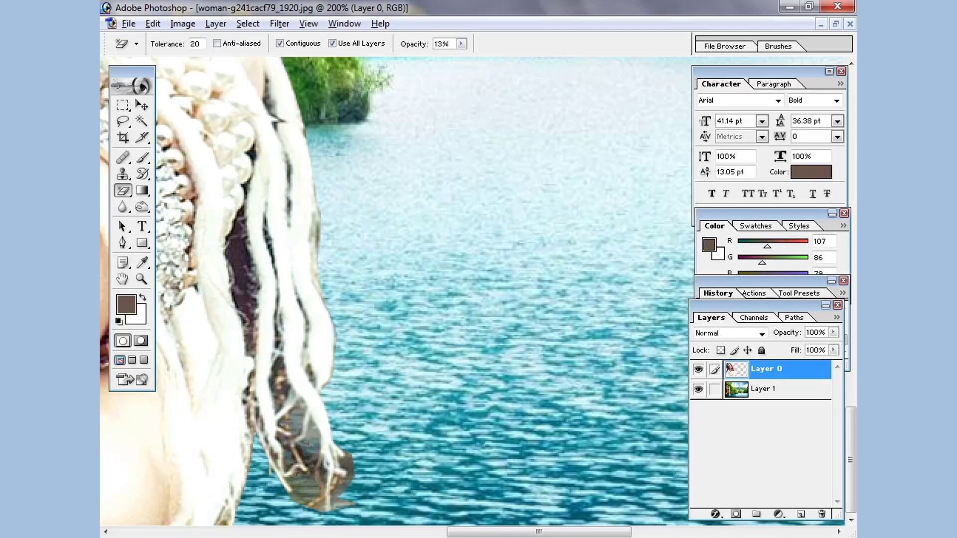
{"action": "left_click", "coordinate": [339, 498]}
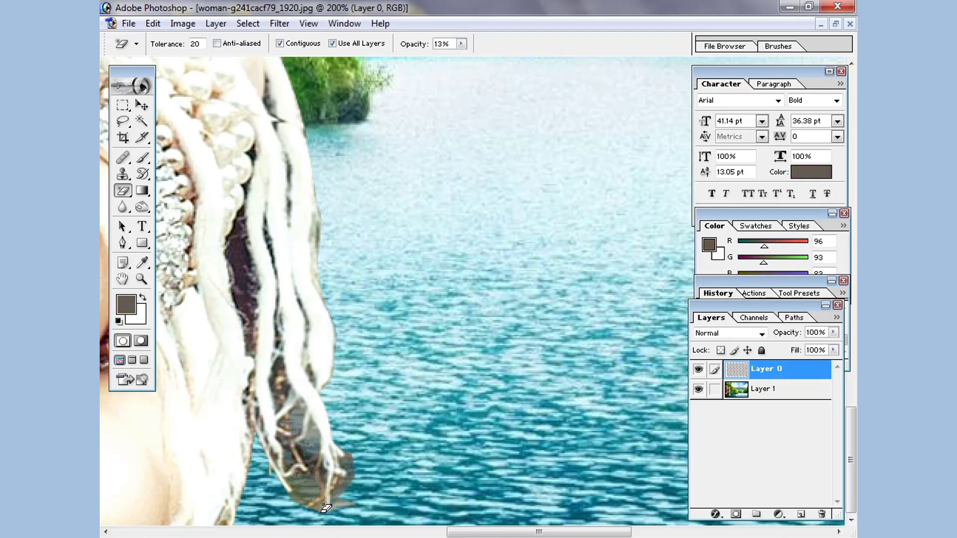
{"action": "left_click", "coordinate": [287, 389], "text": "alt"}
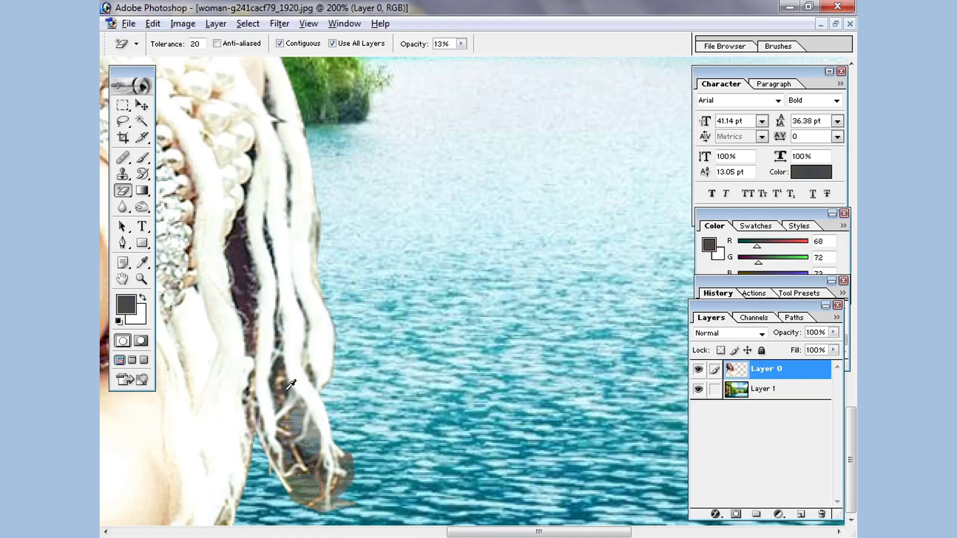
- Fade the dark purple gap between the tassels and the bracelet with the Magic Eraser
{"action": "key", "text": "ctrl+minus"}
{"action": "key", "text": "ctrl+minus"}
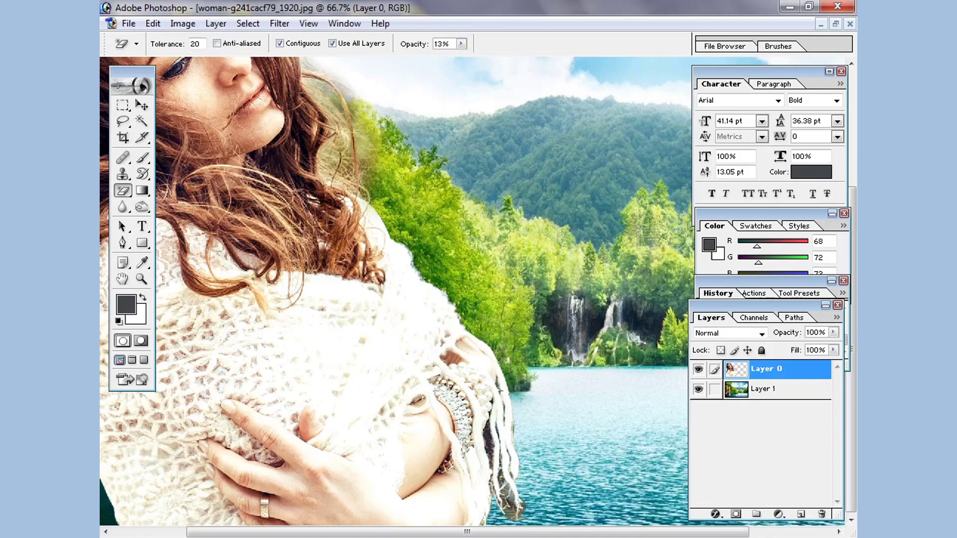
{"action": "left_click", "coordinate": [517, 472], "text": "ctrl"}
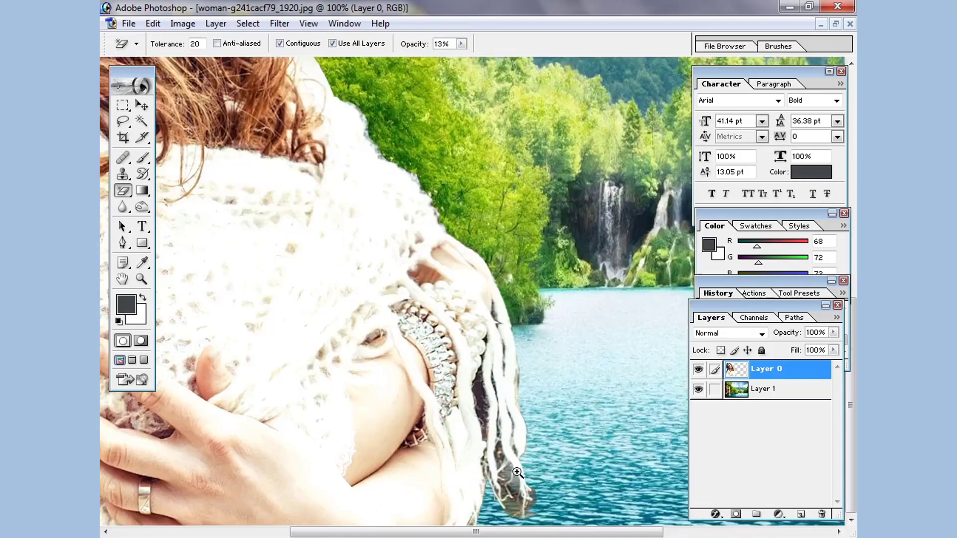
{"action": "left_click", "coordinate": [480, 394], "text": "alt"}
{"action": "left_click_drag", "start_coordinate": [481, 398], "coordinate": [484, 426]}
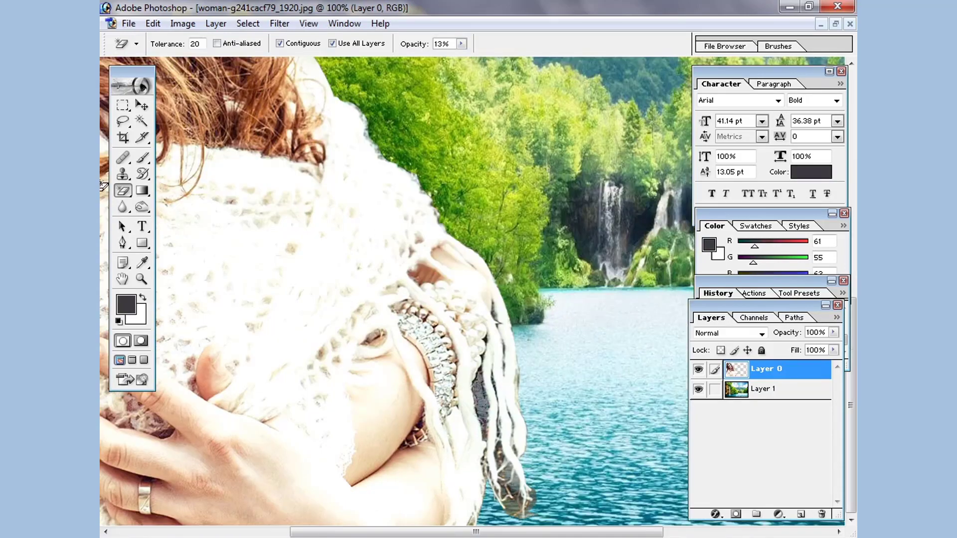
- Partly erase the dark gap between the tassels and the bracelet using the regular Eraser with a size 10 brush at 59% opacity
{"action": "left_click_drag", "start_coordinate": [126, 194], "coordinate": [181, 189]}
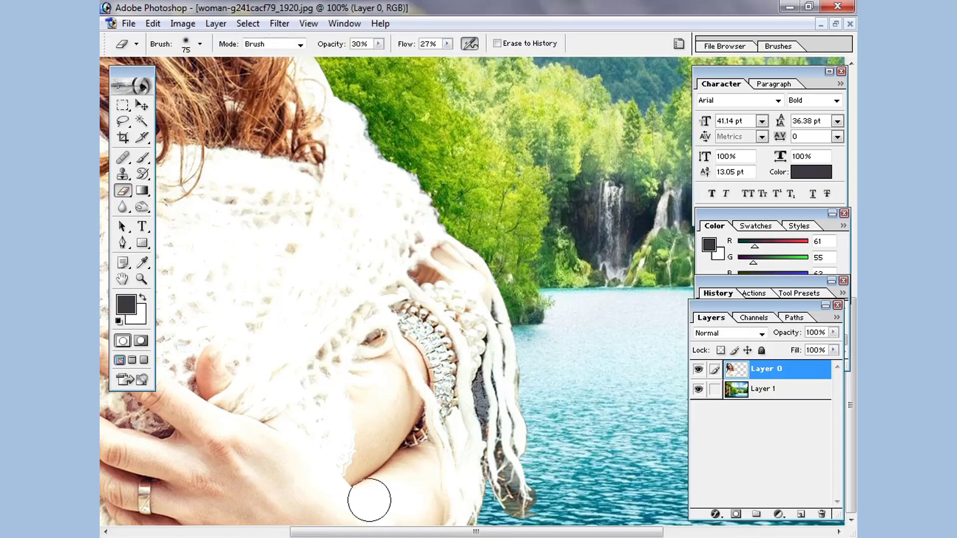
{"action": "left_click", "coordinate": [513, 423], "text": "ctrl"}
{"action": "left_click", "coordinate": [489, 399], "text": "ctrl"}
{"action": "scroll", "coordinate": [392, 146], "scroll_direction": "up", "scroll_amount": 2}
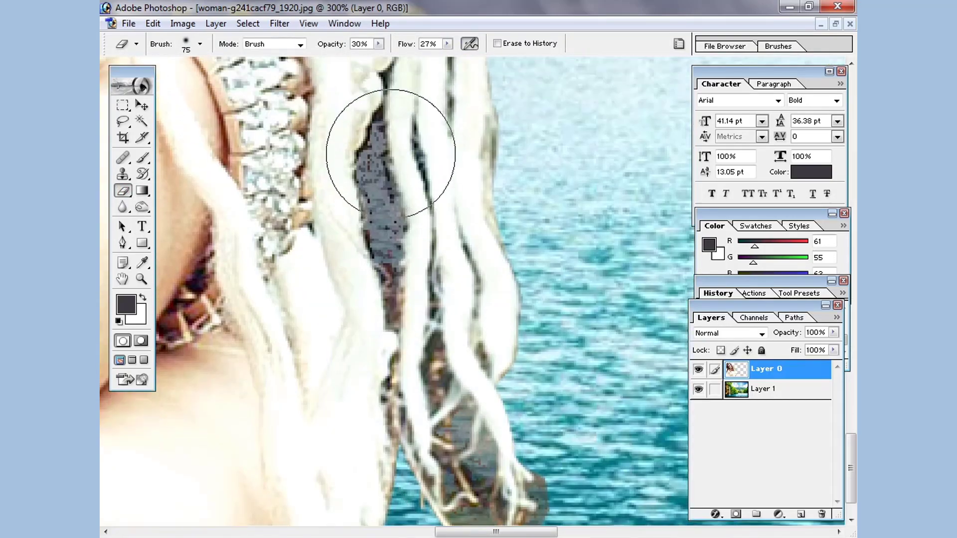
{"action": "key", "text": "bracketleft"}
{"action": "key", "text": "bracketleft"}
{"action": "key", "text": "bracketleft"}
{"action": "key", "text": "bracketleft"}
{"action": "key", "text": "bracketleft"}
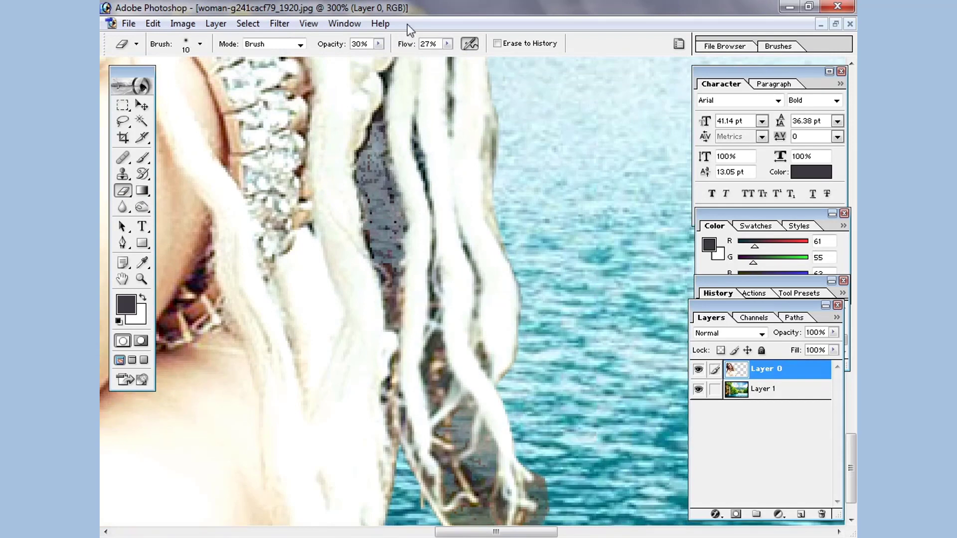
{"action": "left_click", "coordinate": [380, 44]}
{"action": "mouse_move", "coordinate": [383, 163]}
{"action": "left_mouse_down"}
{"action": "mouse_move", "coordinate": [371, 183]}
{"action": "mouse_move", "coordinate": [394, 214]}
{"action": "mouse_move", "coordinate": [377, 231]}
{"action": "mouse_move", "coordinate": [371, 223]}
{"action": "mouse_move", "coordinate": [379, 245]}
{"action": "mouse_move", "coordinate": [393, 239]}
{"action": "mouse_move", "coordinate": [387, 284]}
{"action": "mouse_move", "coordinate": [383, 139]}
{"action": "mouse_move", "coordinate": [370, 213]}
{"action": "left_mouse_up"}
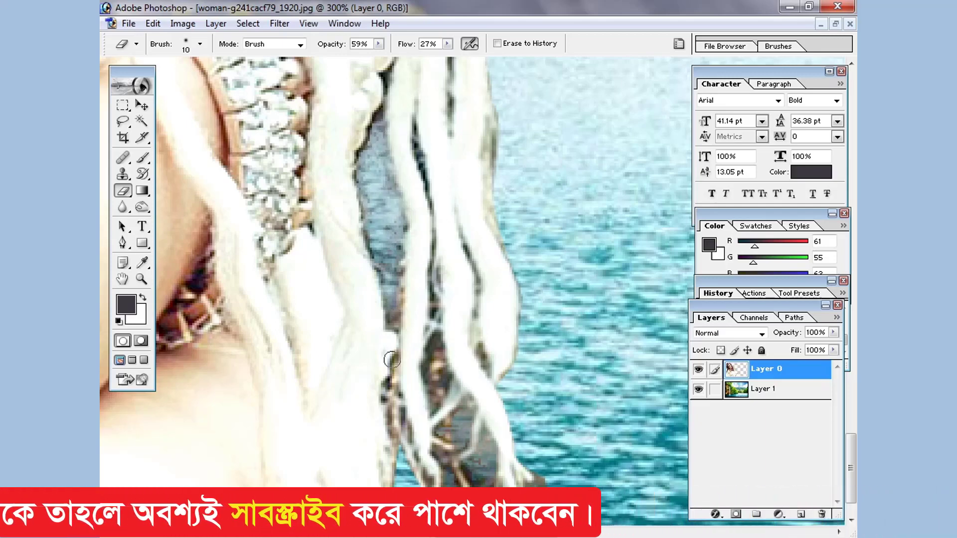
- Erase the leftover brown and dark patches between the lower tassel strands and around their tips
{"action": "left_click_drag", "start_coordinate": [436, 345], "coordinate": [436, 396]}
{"action": "mouse_move", "coordinate": [444, 443]}
{"action": "left_mouse_down"}
{"action": "mouse_move", "coordinate": [454, 491]}
{"action": "mouse_move", "coordinate": [461, 474]}
{"action": "mouse_move", "coordinate": [510, 513]}
{"action": "mouse_move", "coordinate": [468, 446]}
{"action": "left_mouse_up"}
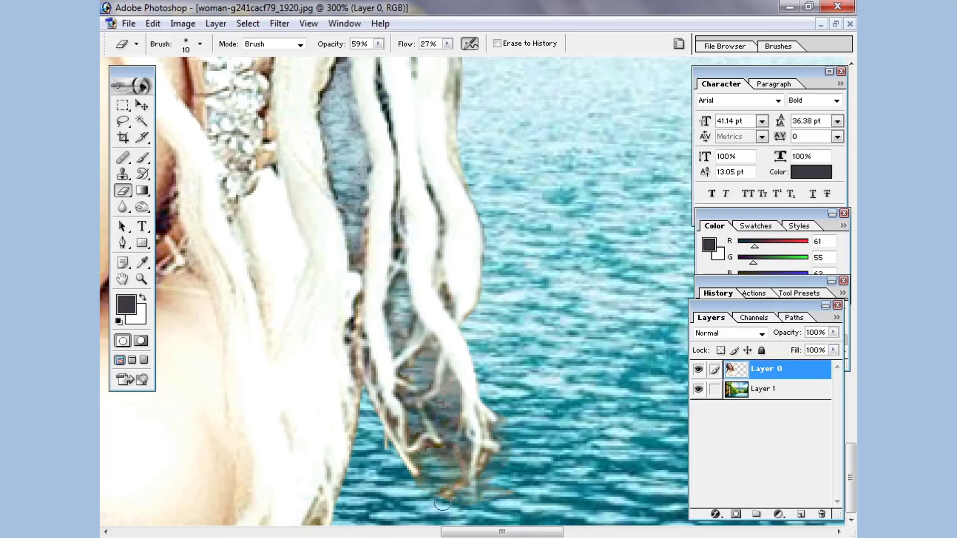
{"action": "left_click_drag", "start_coordinate": [452, 458], "coordinate": [440, 450]}
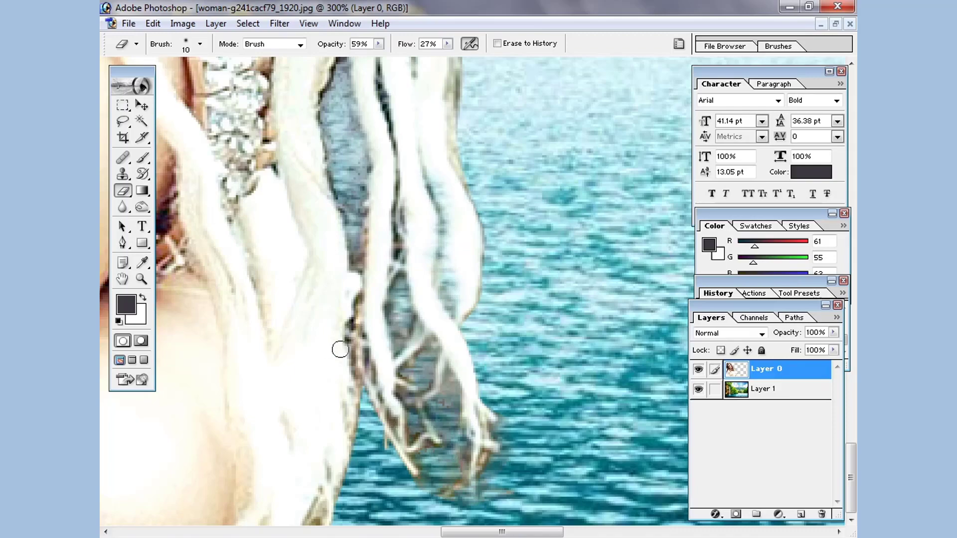
{"action": "left_click_drag", "start_coordinate": [362, 233], "coordinate": [363, 249]}
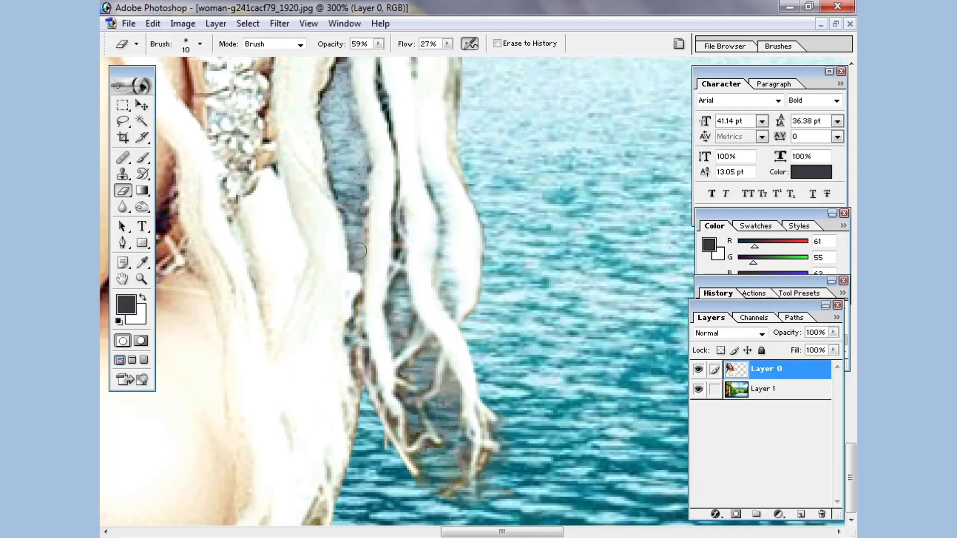
- Examine the whole composite at 33.3% zoom with the tool palettes hidden
{"action": "left_click", "coordinate": [385, 249], "text": "ctrl+alt"}
{"action": "left_click", "coordinate": [399, 300], "text": "ctrl+alt"}
{"action": "left_click", "coordinate": [402, 305], "text": "ctrl+alt"}
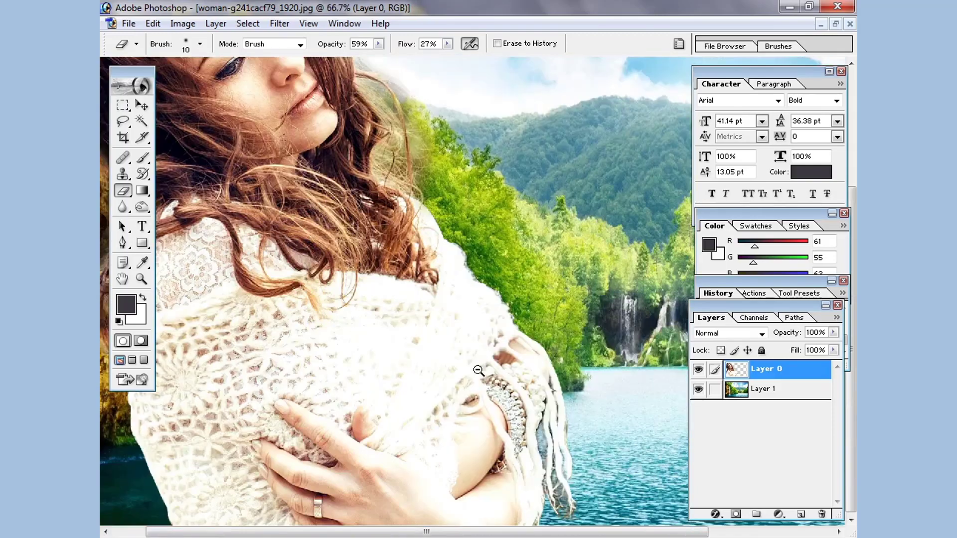
{"action": "left_click", "coordinate": [509, 455], "text": "ctrl+alt"}
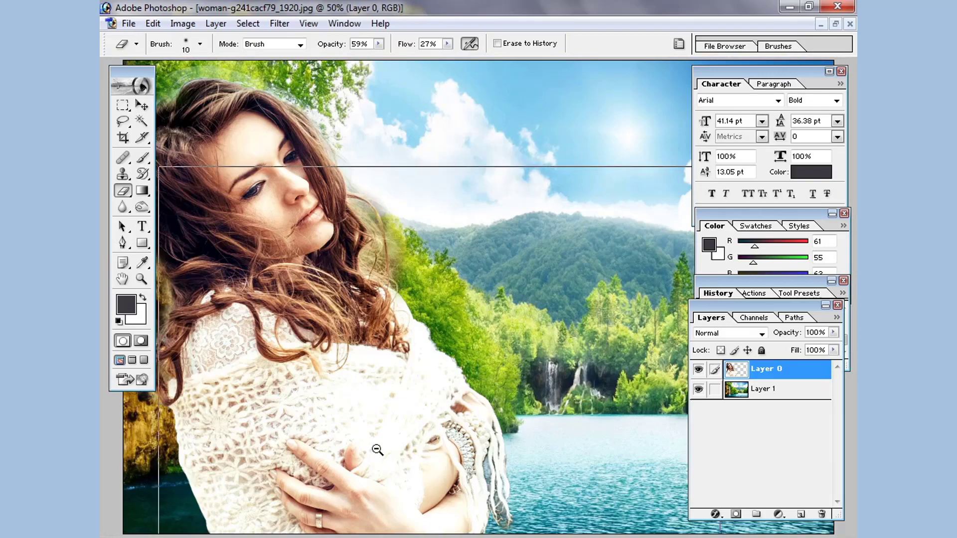
{"action": "left_click", "coordinate": [418, 460], "text": "ctrl+alt"}
{"action": "key", "text": "Tab"}
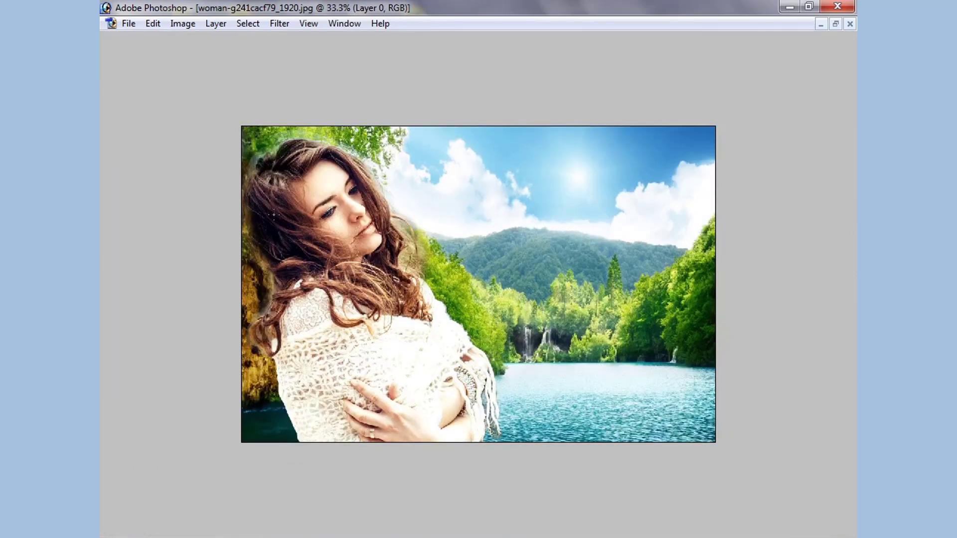
- Save a copy of the composite in JPEG format named 258 in the background remove folder
{"action": "left_click", "coordinate": [128, 24]}
{"action": "left_click", "coordinate": [160, 158]}
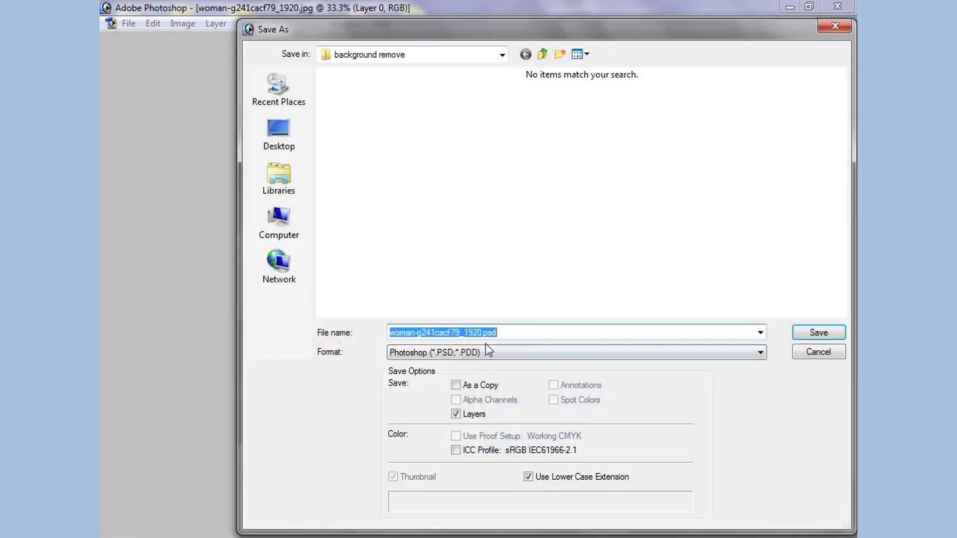
{"action": "left_click", "coordinate": [485, 349]}
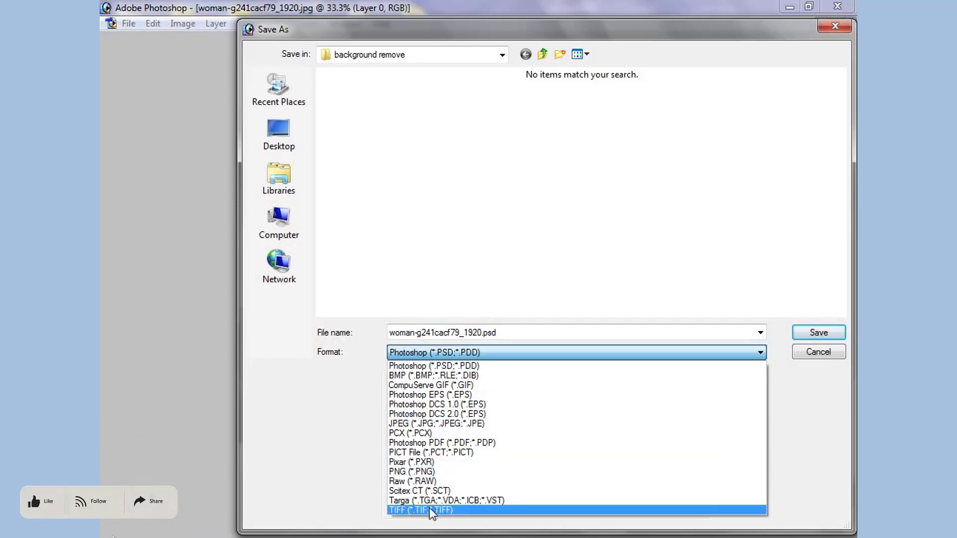
{"action": "left_click", "coordinate": [450, 427]}
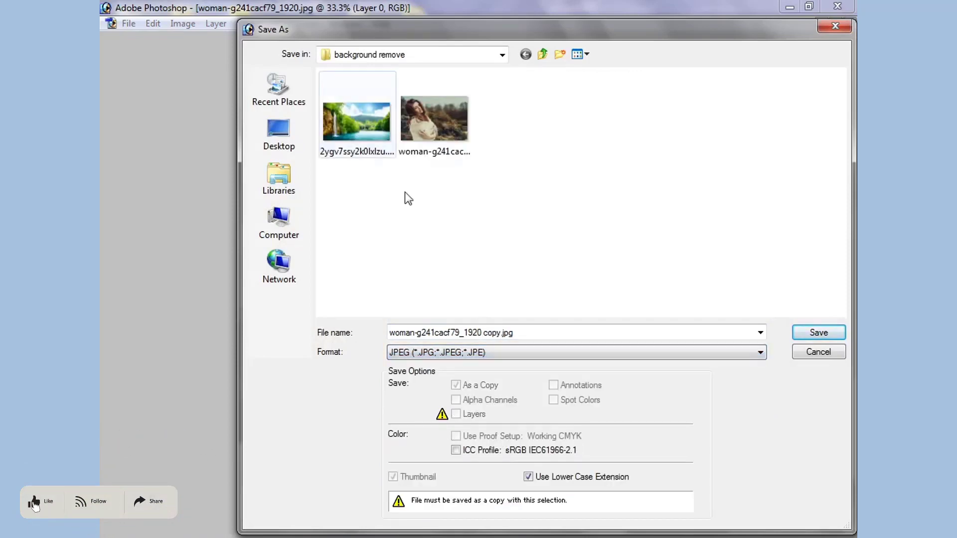
{"action": "left_click", "coordinate": [542, 334]}
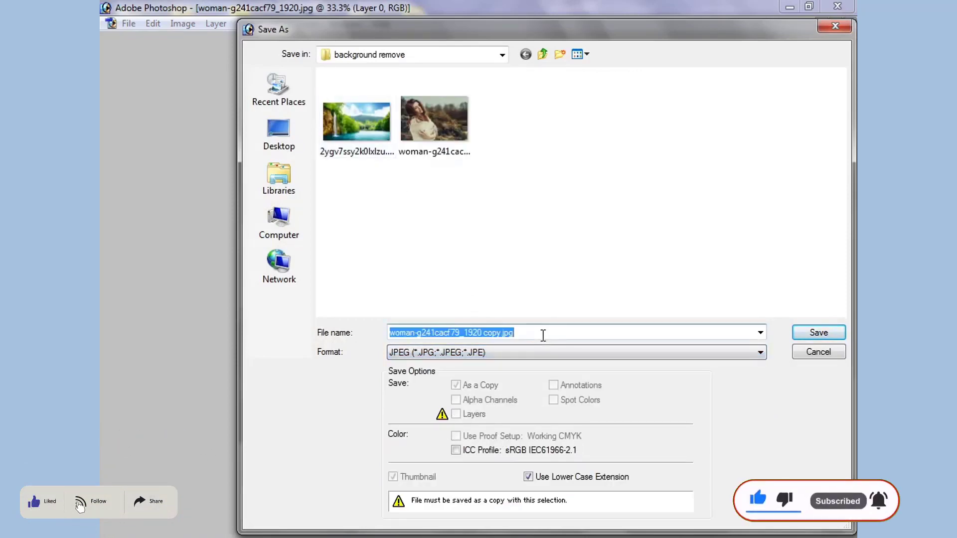
{"action": "type", "text": "258"}
{"action": "key", "text": "Return"}
{"action": "key", "text": "Return"}
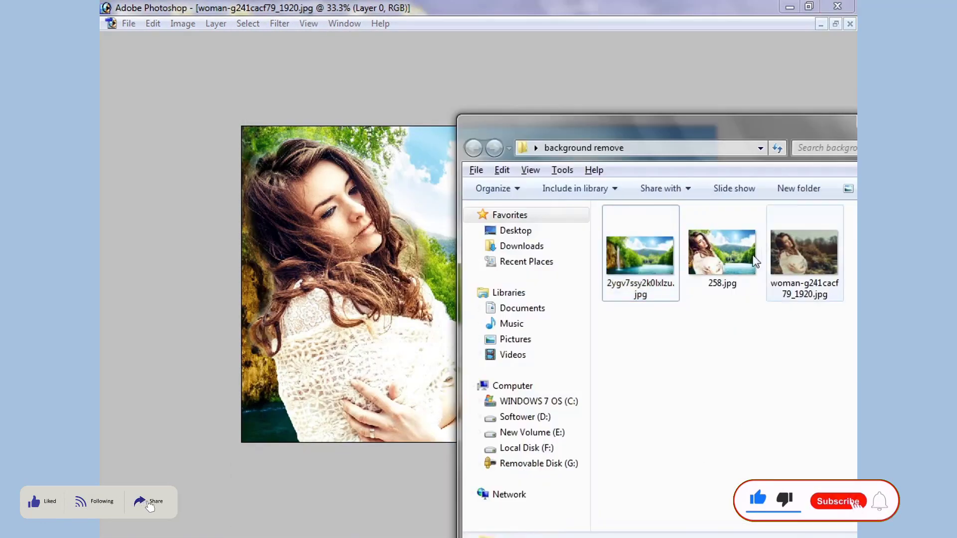
- Open 258.jpg from the background remove folder in Windows Photo Viewer and compare it with the original woman photo
{"action": "left_click", "coordinate": [731, 266]}
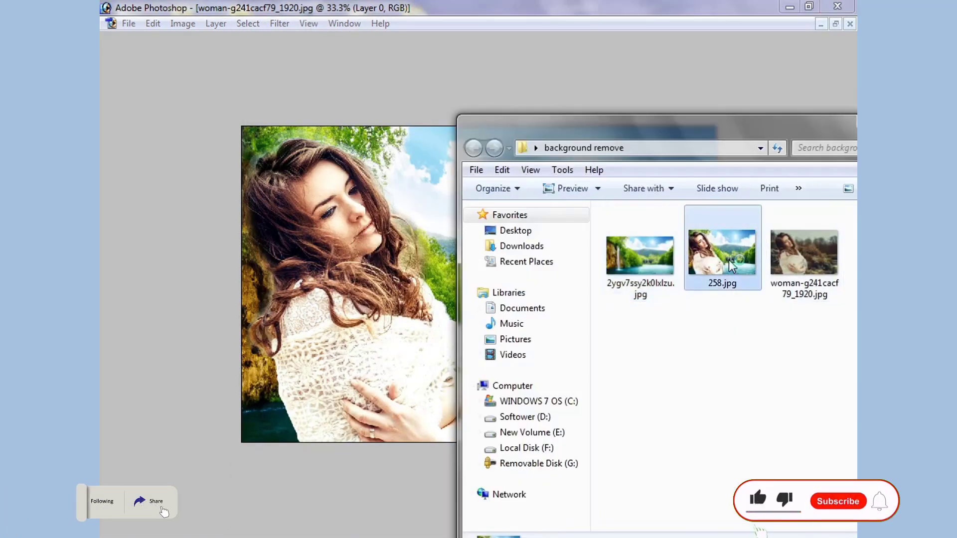
{"action": "double_click", "coordinate": [730, 266]}
{"action": "key", "text": "Right"}
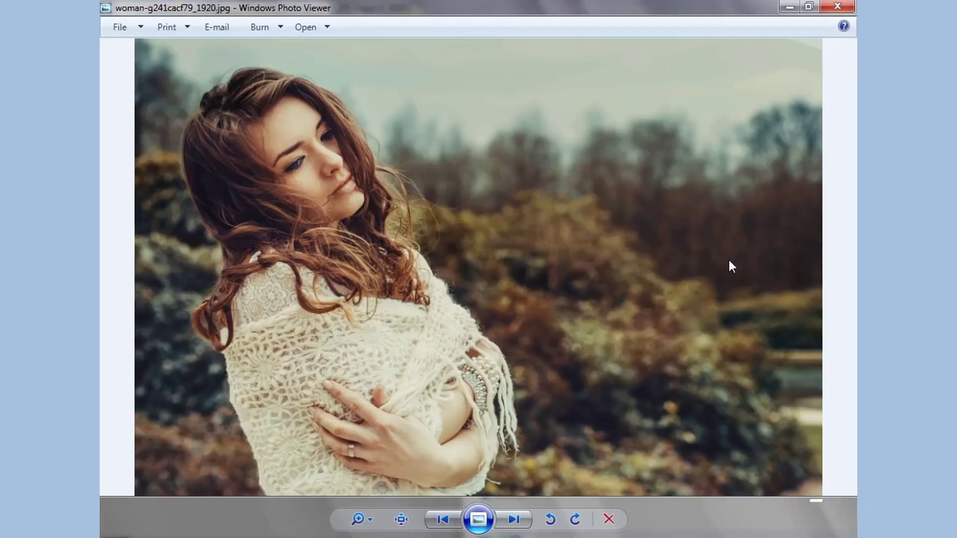
{"action": "key", "text": "Left"}
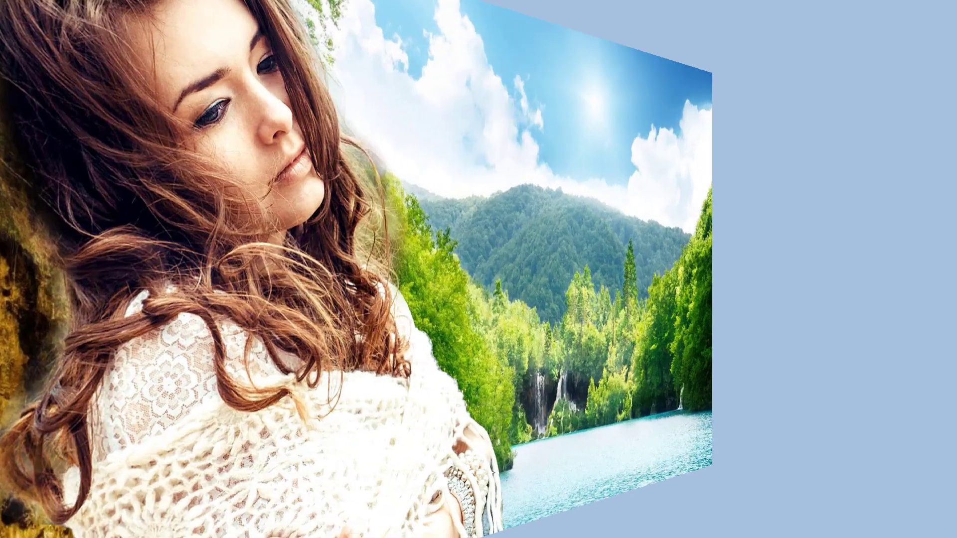